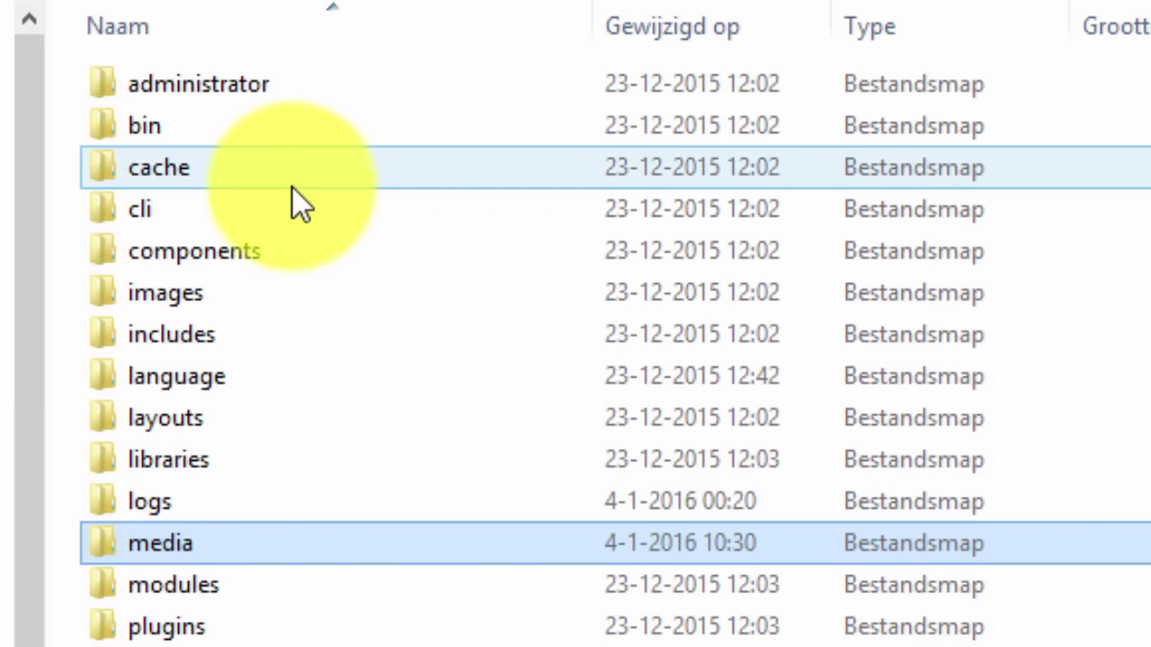
# Step: Open the audio folder inside the Joomla site's media folder
pyautogui.click(171, 545)
pyautogui.doubleClick(172, 548)
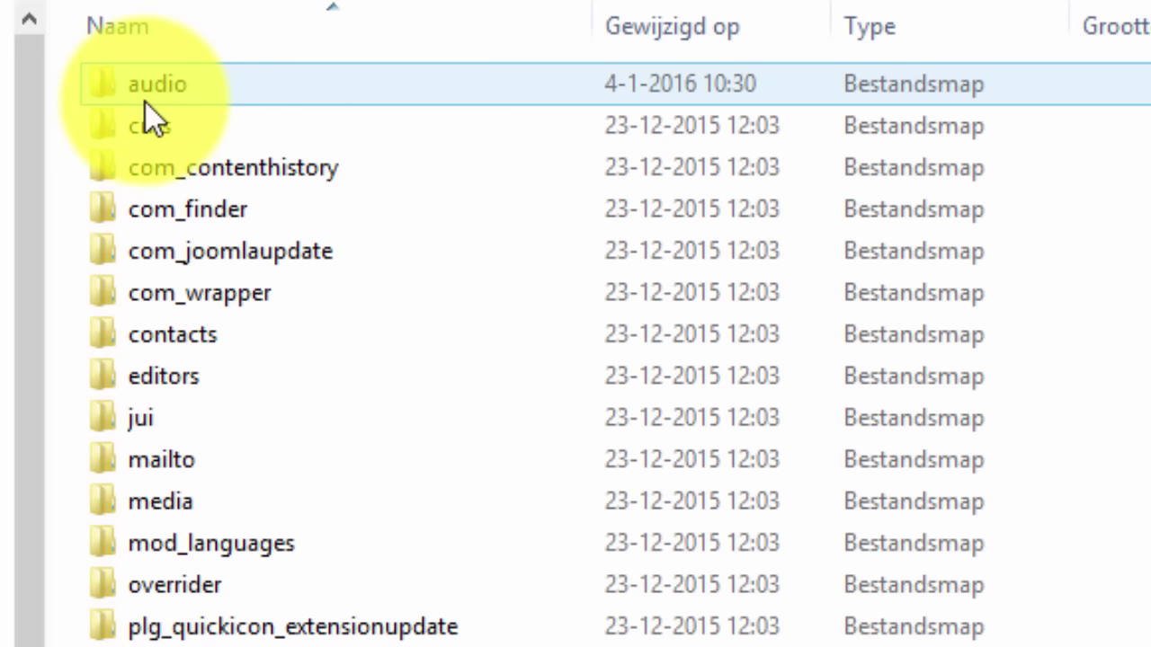
pyautogui.doubleClick(158, 93)
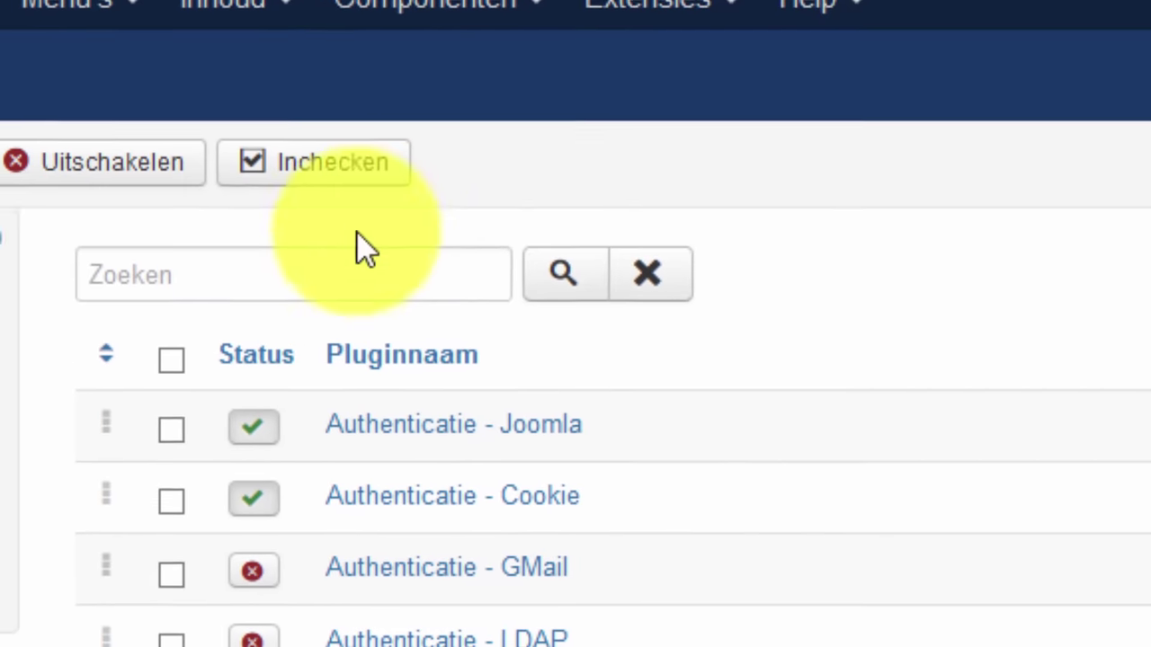
# Step: Search the plugins for mp3 and open the Content - mp3 Browser Fork plugin
pyautogui.click(352, 260)
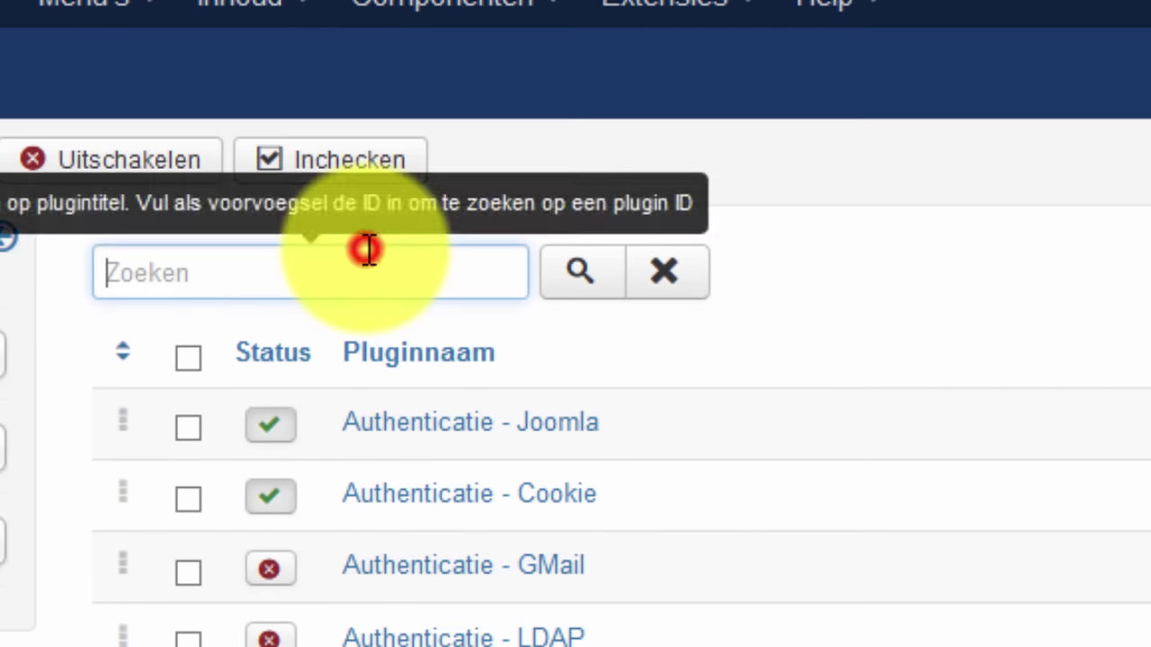
pyautogui.write('mp3')
pyautogui.press('Return')
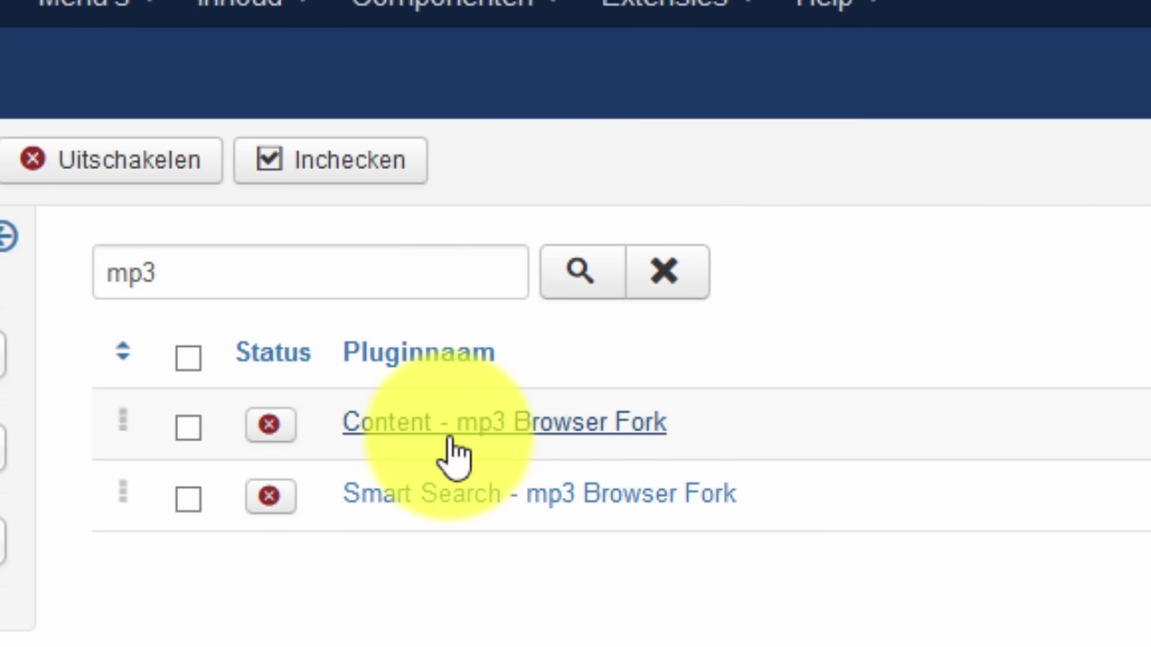
pyautogui.click(566, 426)
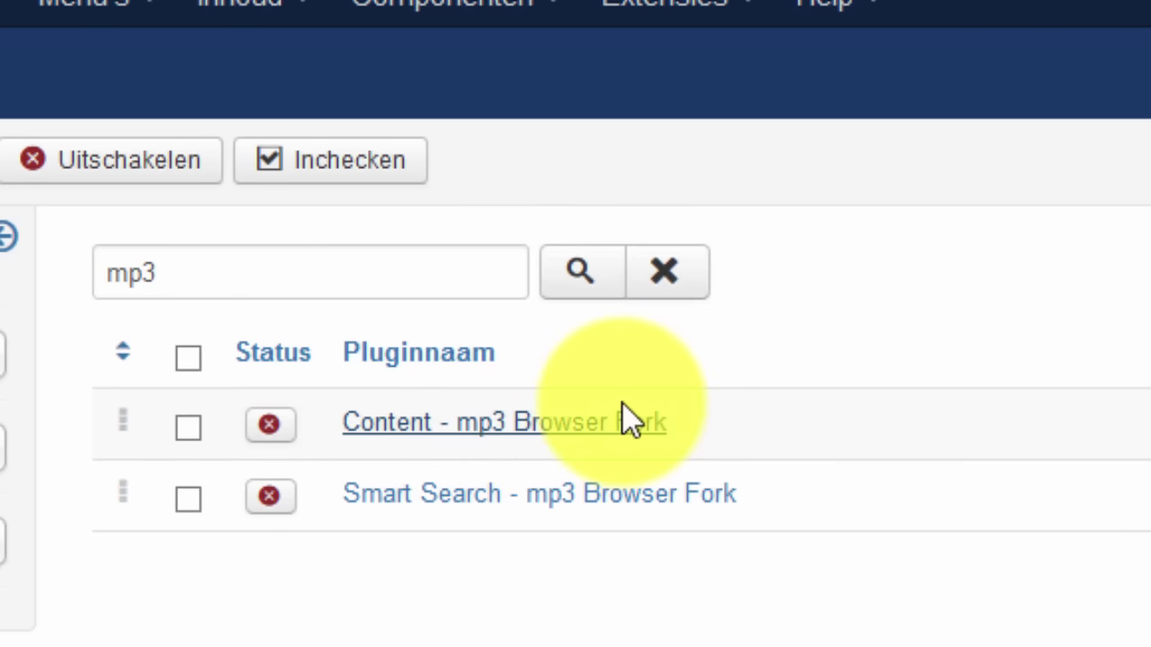
# Step: Set the plugin's status to Ingeschakeld, review its usage instructions, and save and close it
pyautogui.click(566, 311)
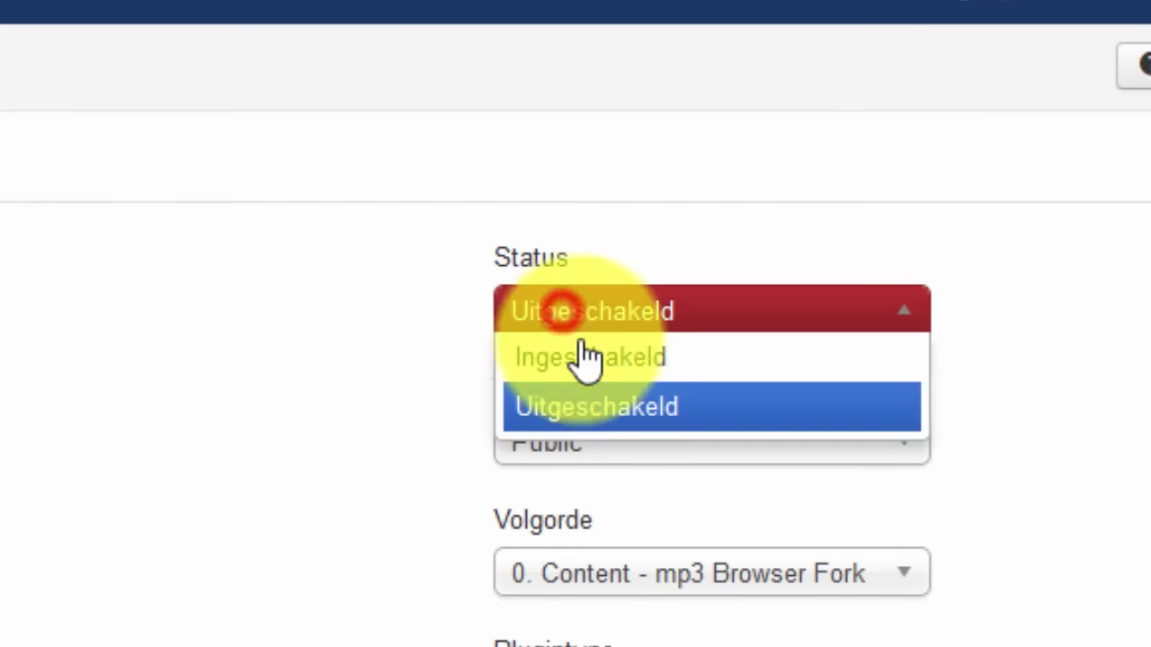
pyautogui.click(585, 359)
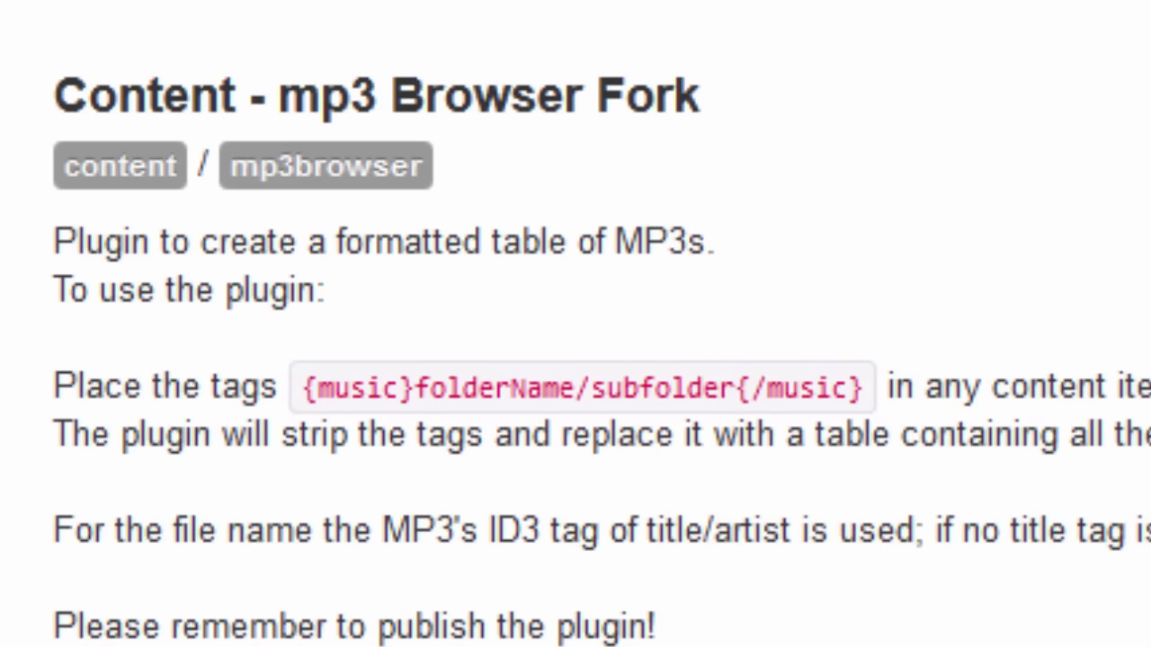
pyautogui.scroll(-5, 576, 360)
pyautogui.scroll(6, 575, 360)
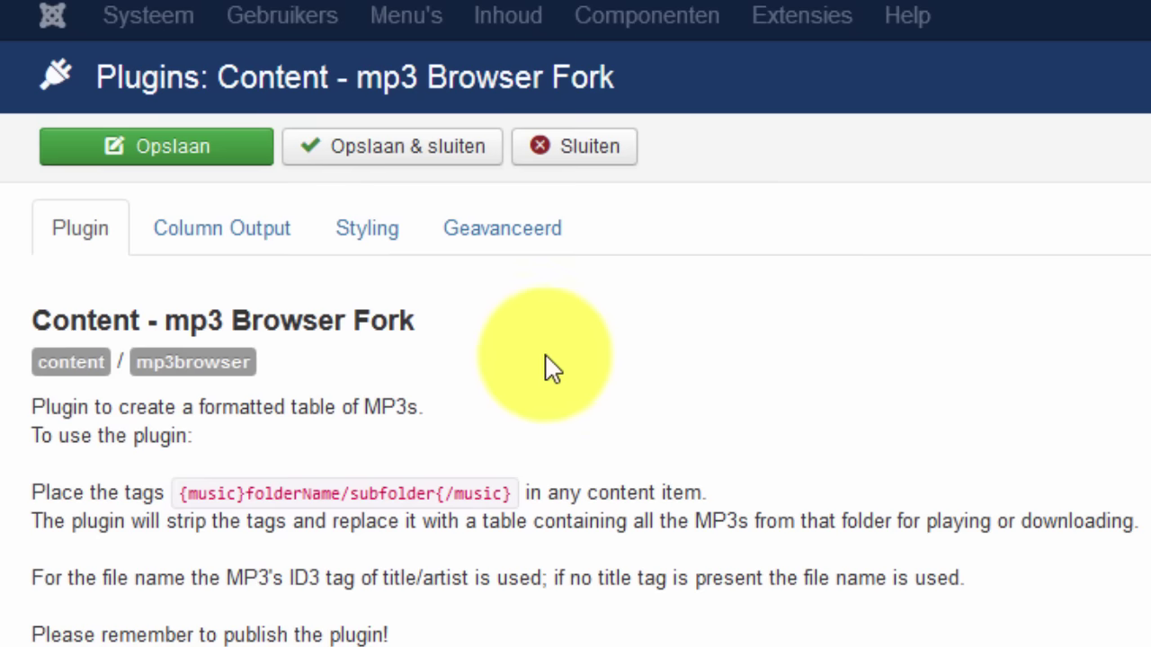
pyautogui.click(394, 148)
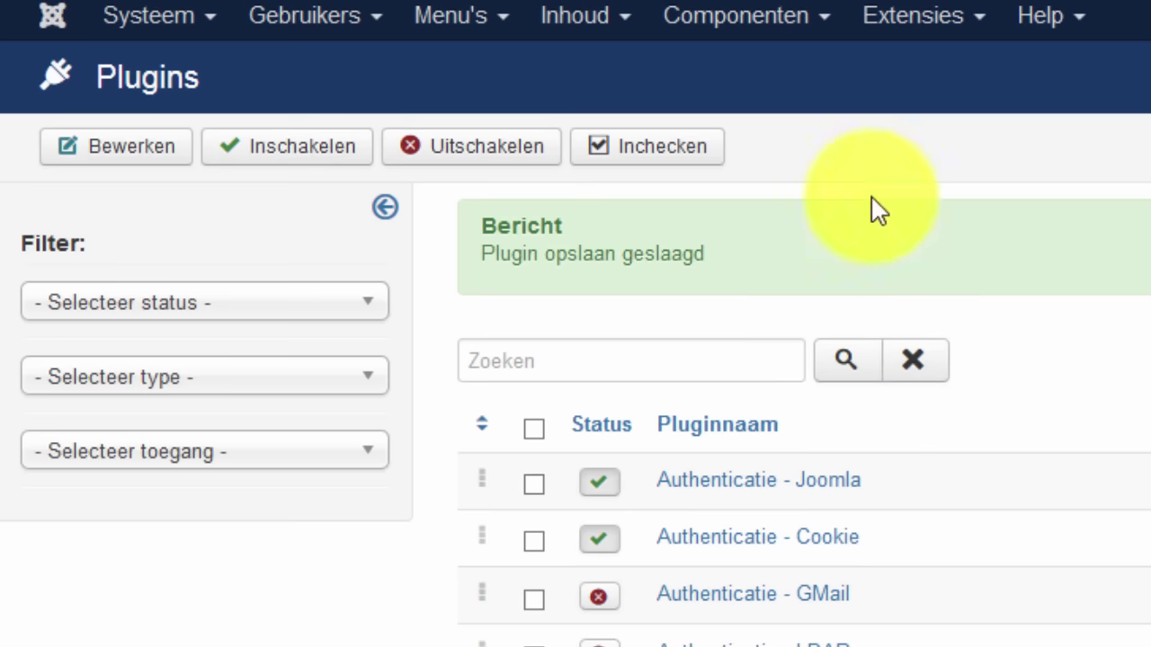
# Step: Open the article titled test from the article list for editing
pyautogui.click(586, 20)
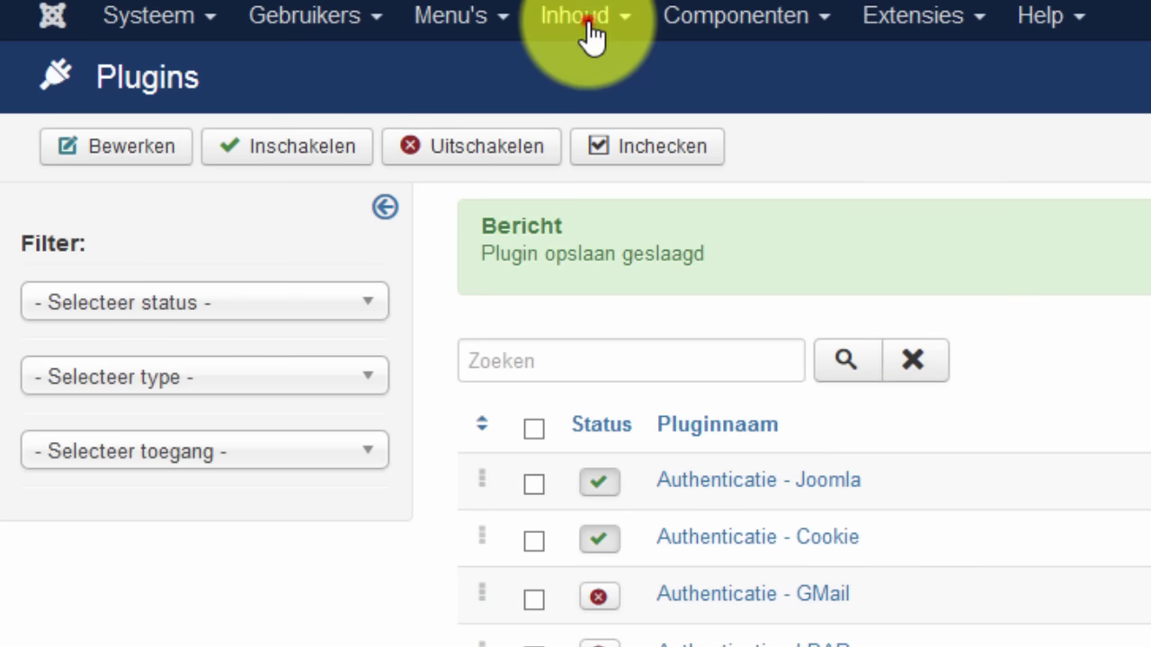
pyautogui.click(597, 71)
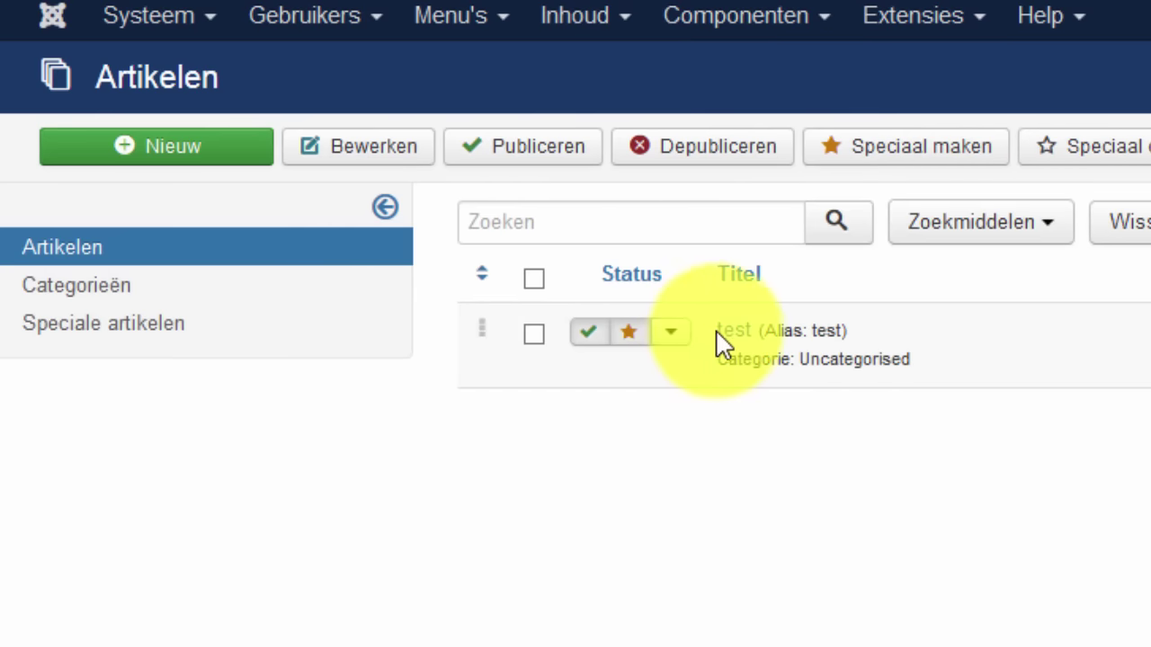
pyautogui.click(724, 333)
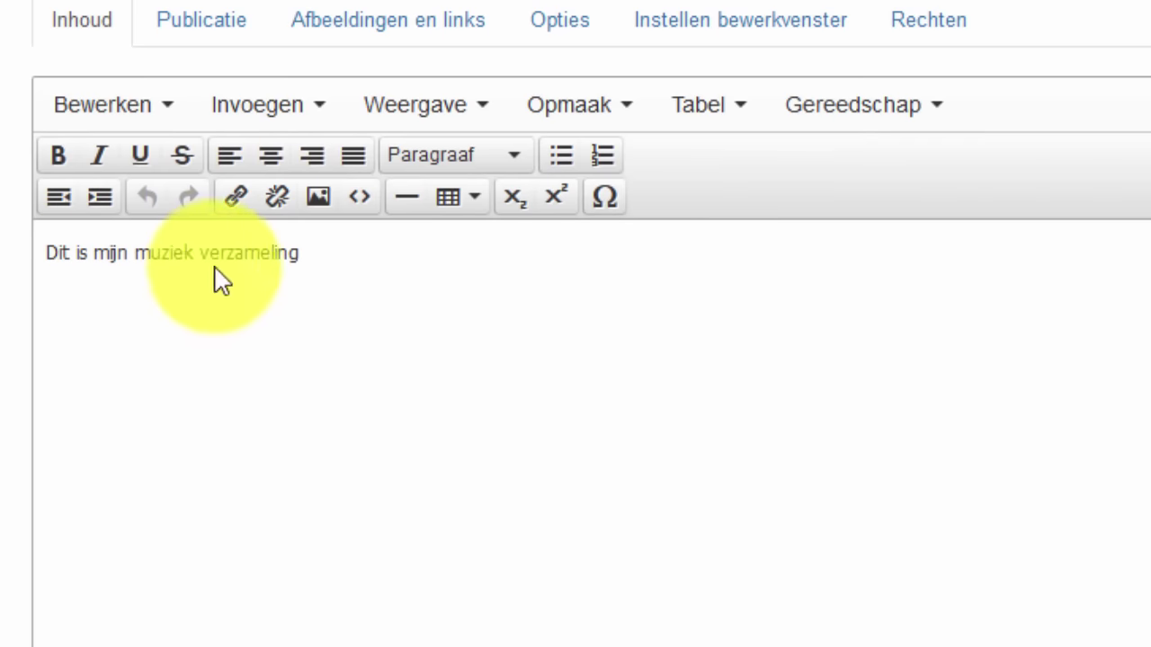
# Step: Add a {music} tag with the folder path media/audio on a new line below "Dit is mijn muziek verzameling"
pyautogui.click(343, 376)
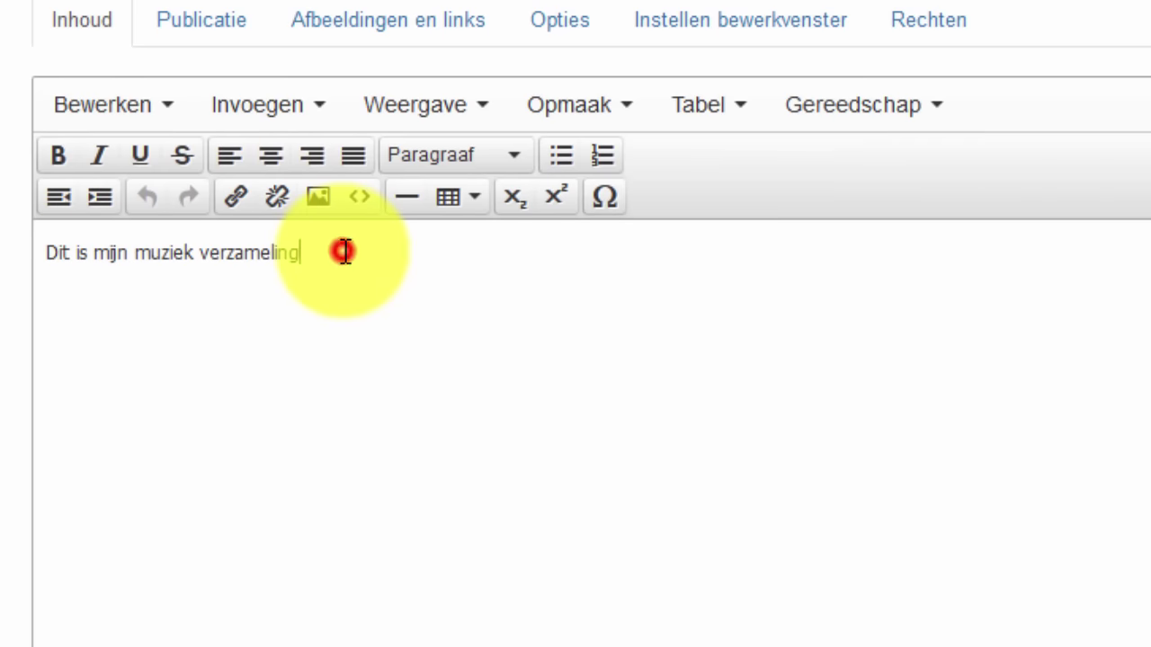
pyautogui.press('Return')
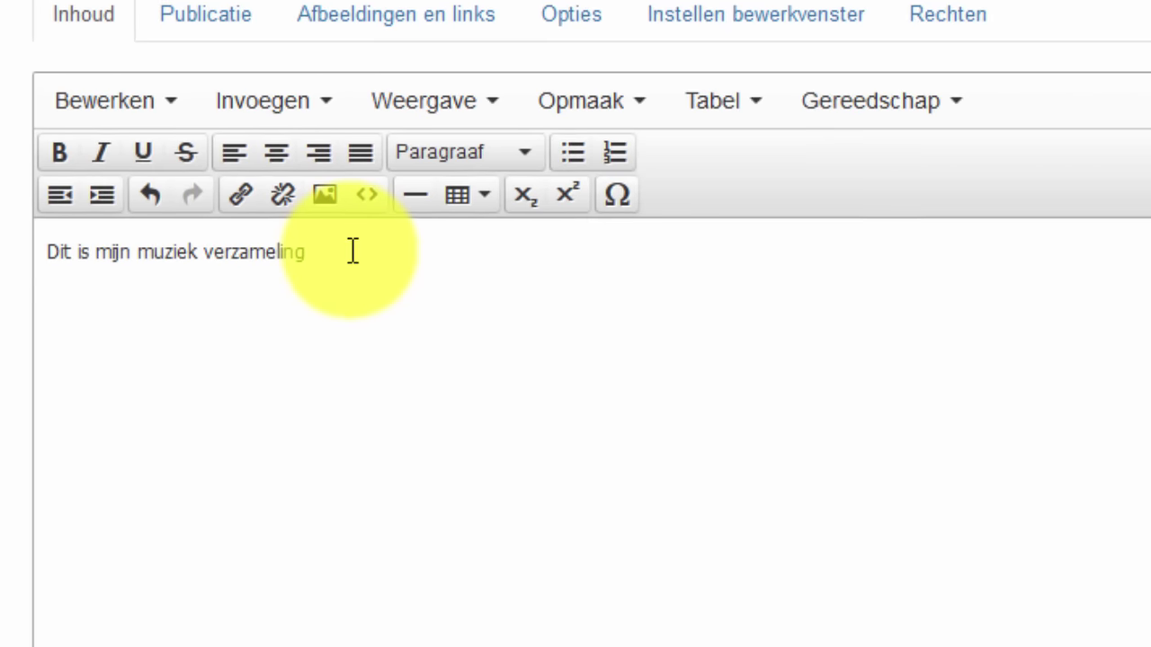
pyautogui.write('{musi')
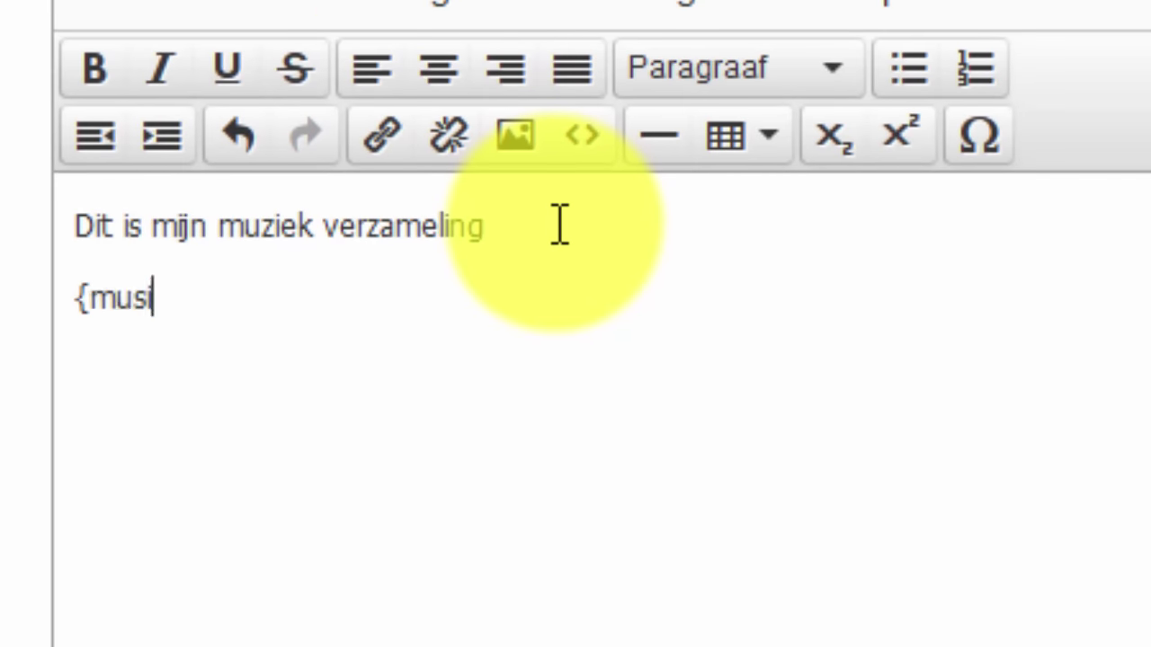
pyautogui.write('}')
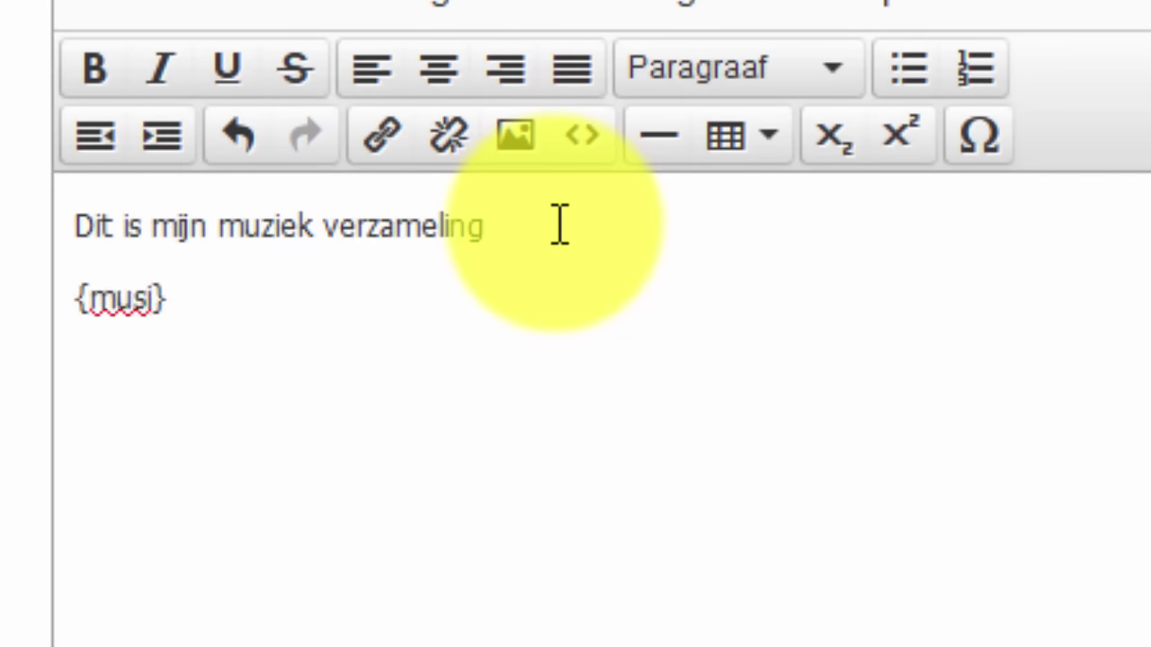
pyautogui.press('Left')
pyautogui.write('c')
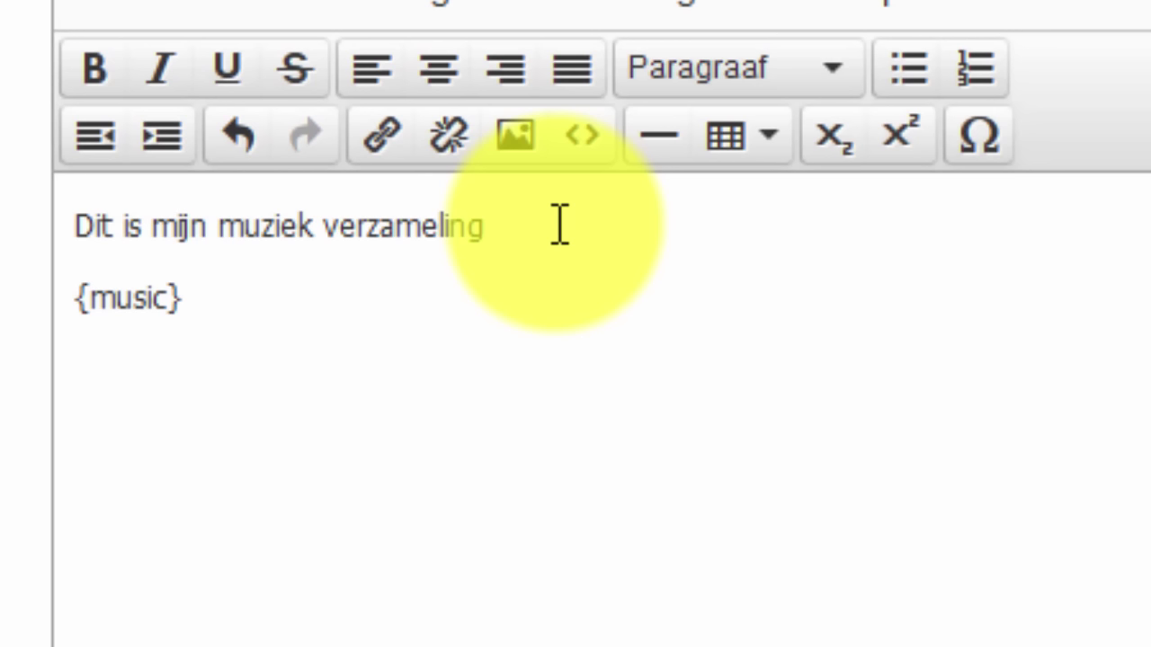
pyautogui.write('media')
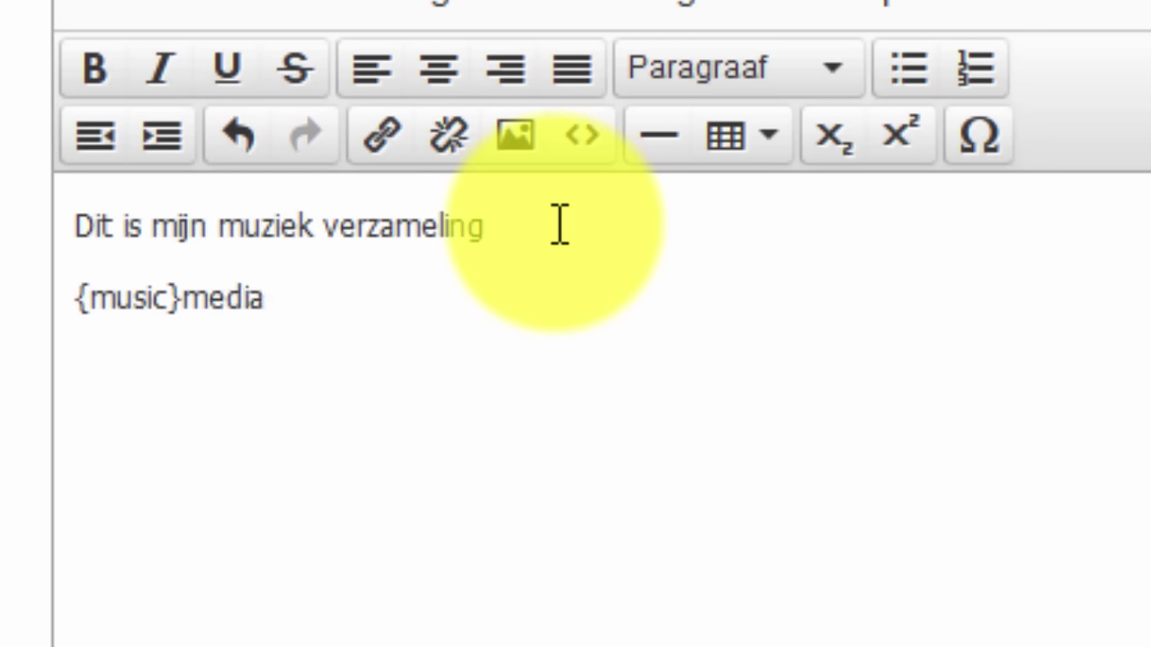
pyautogui.write('/aud')
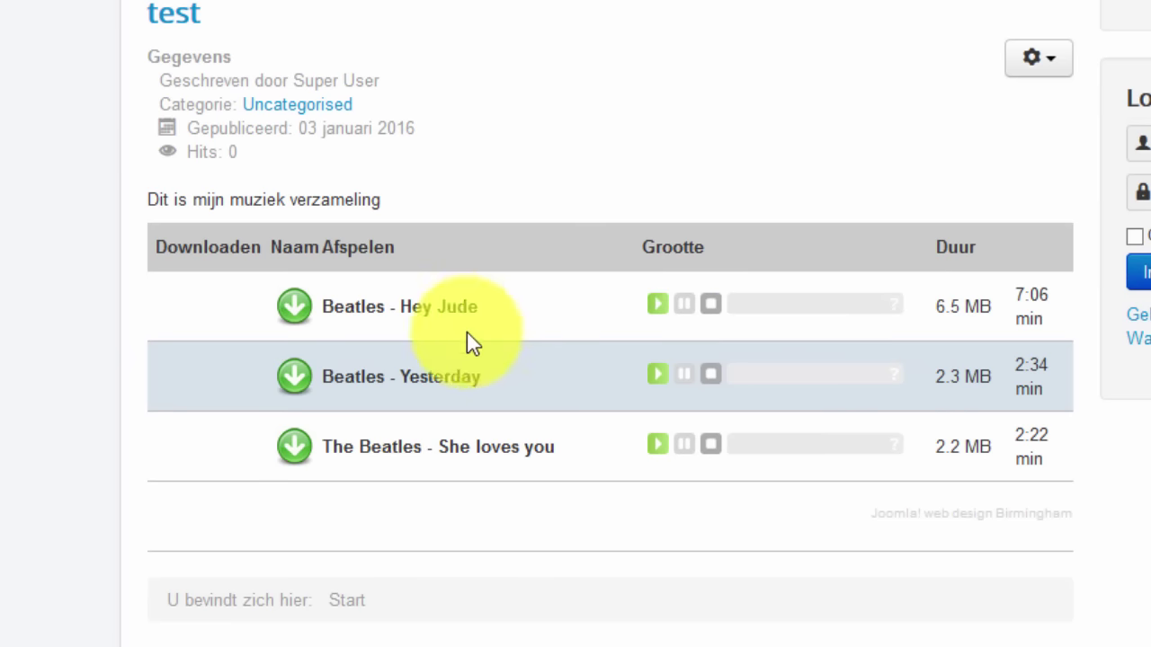
# Step: Play Beatles - Hey Jude from the track table on the published test article
pyautogui.click(661, 306)
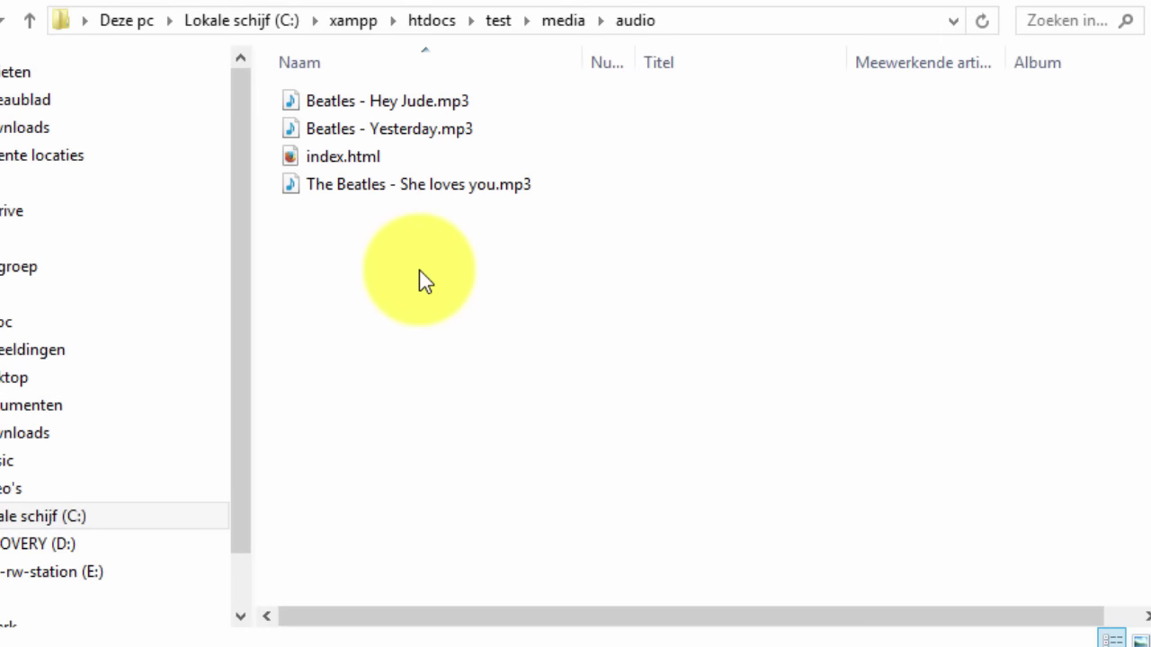
# Step: Add the 10CC - Dreadlock Holiday mp3 to the audio folder and play it from the reloaded article page
pyautogui.rightClick(434, 225)
pyautogui.click(525, 404)
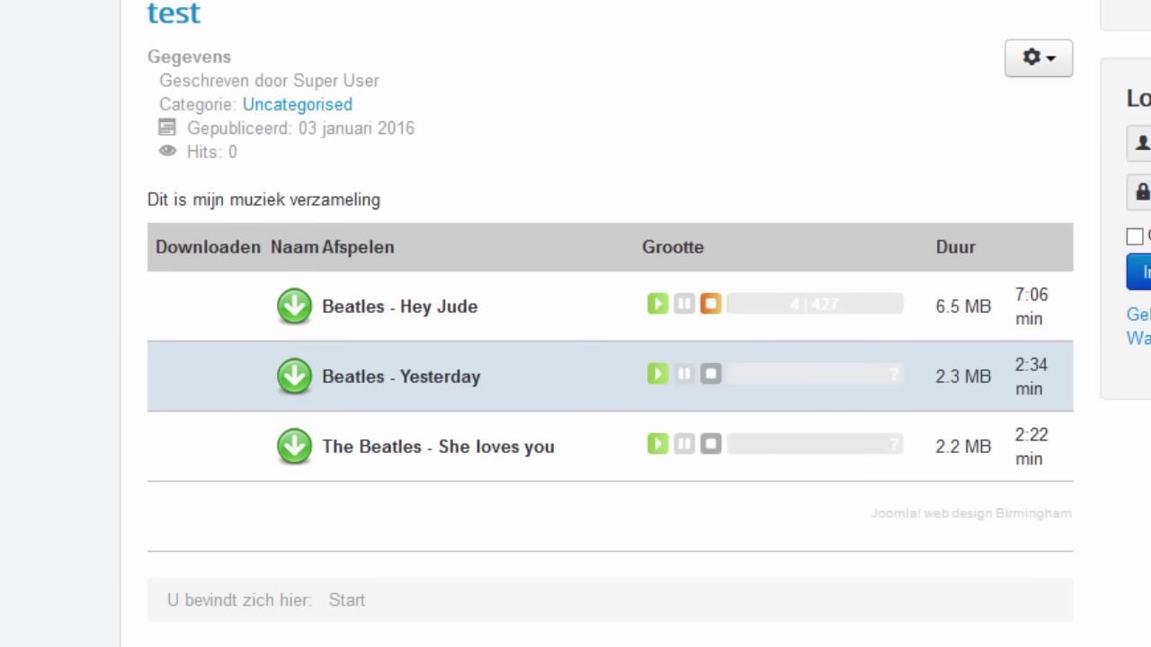
pyautogui.press('F5')
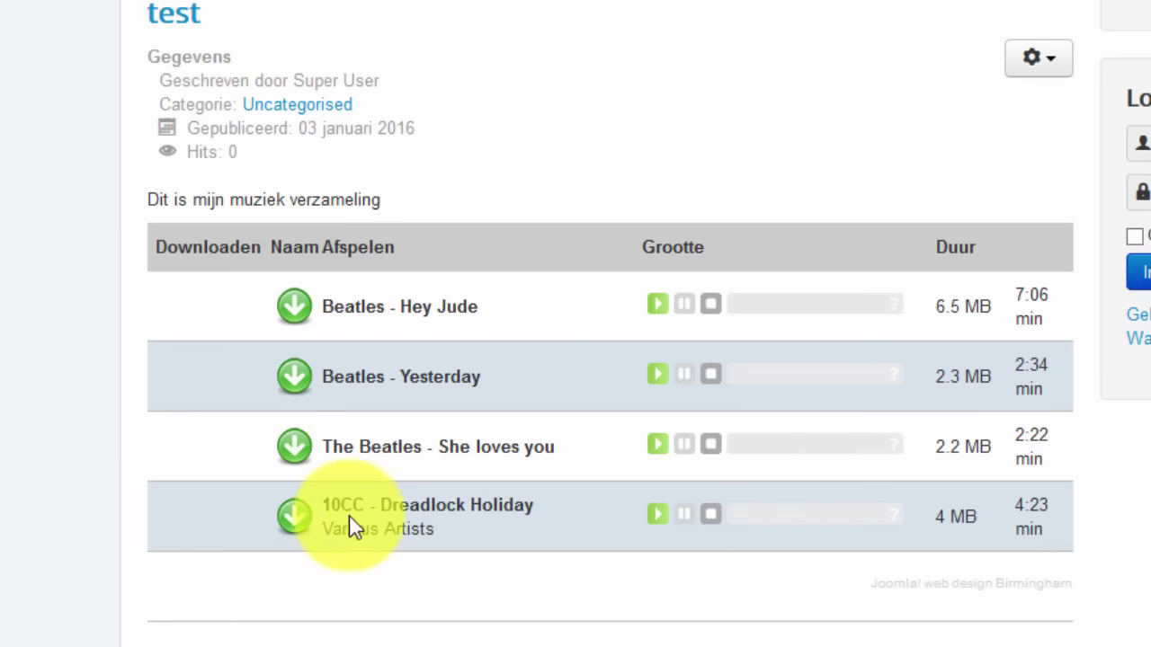
pyautogui.click(656, 519)
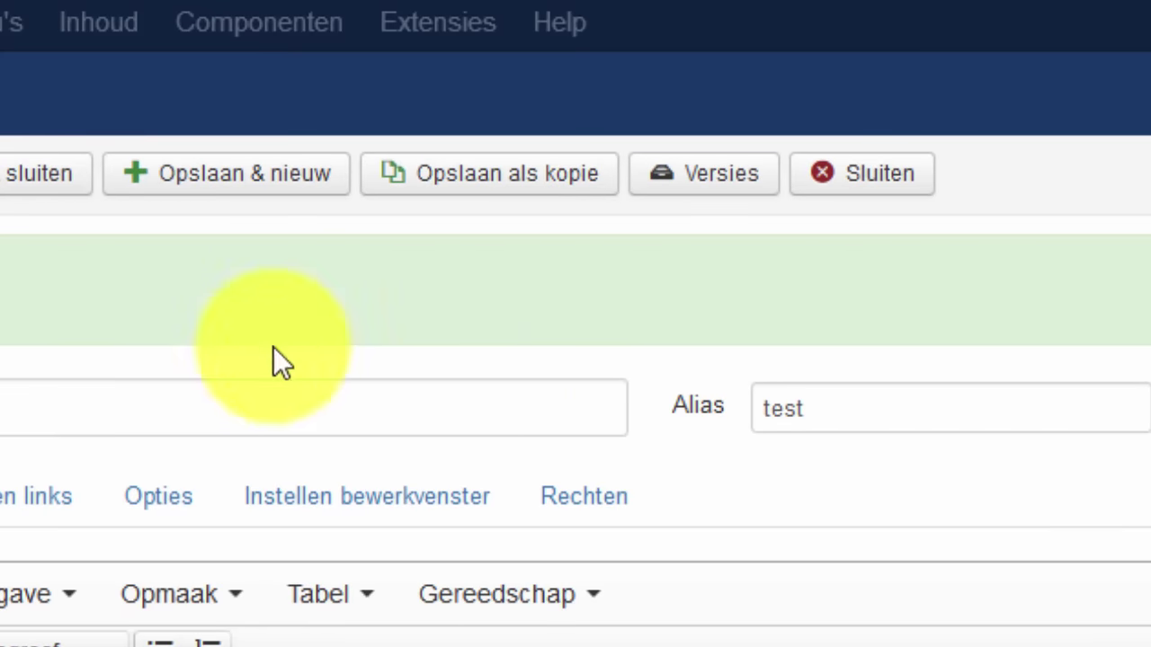
# Step: Save and close the article, and find and reopen the Content - mp3 Browser Fork plugin
pyautogui.click(27, 173)
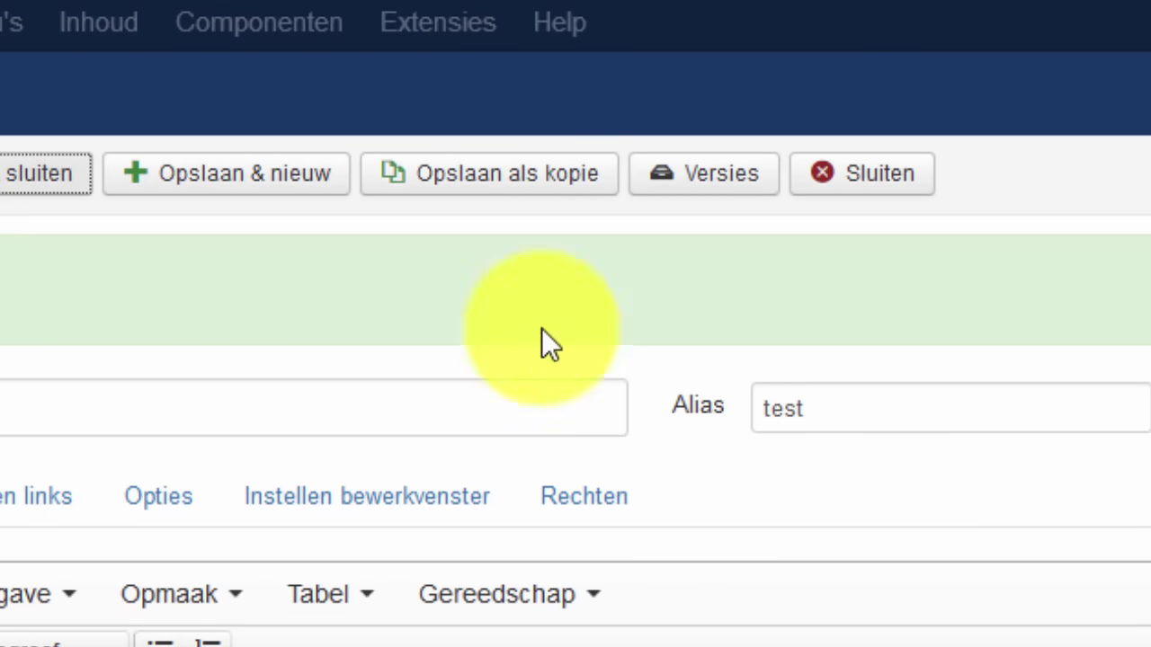
pyautogui.click(606, 27)
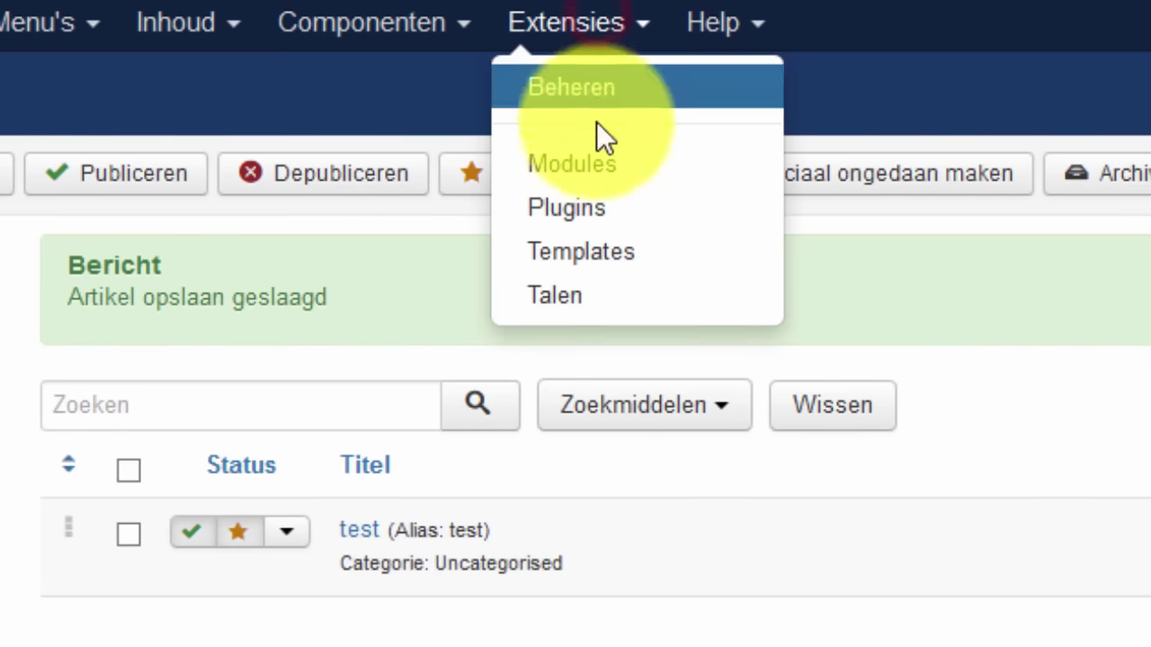
pyautogui.click(586, 214)
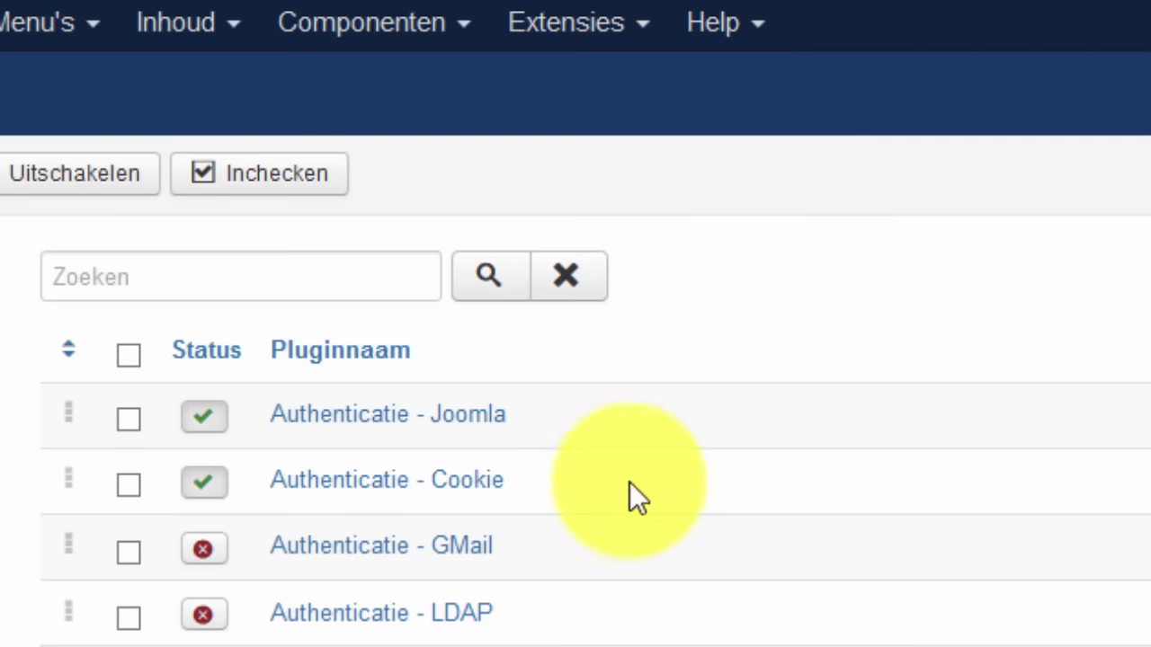
pyautogui.click(281, 270)
pyautogui.write('mpr')
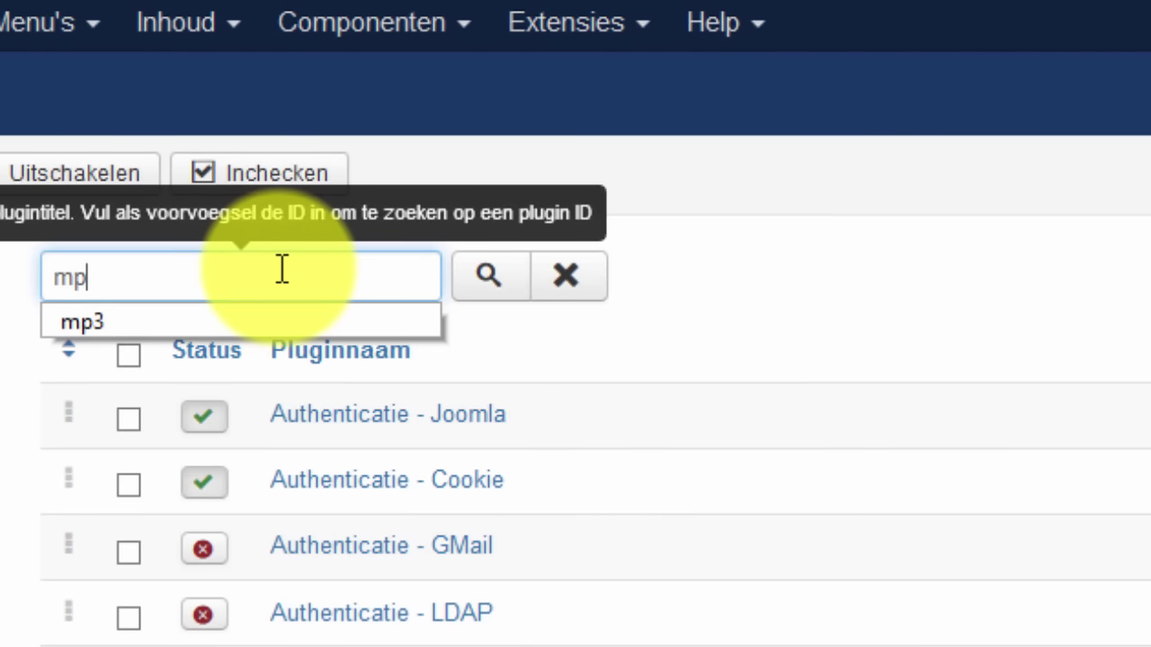
pyautogui.click(107, 308)
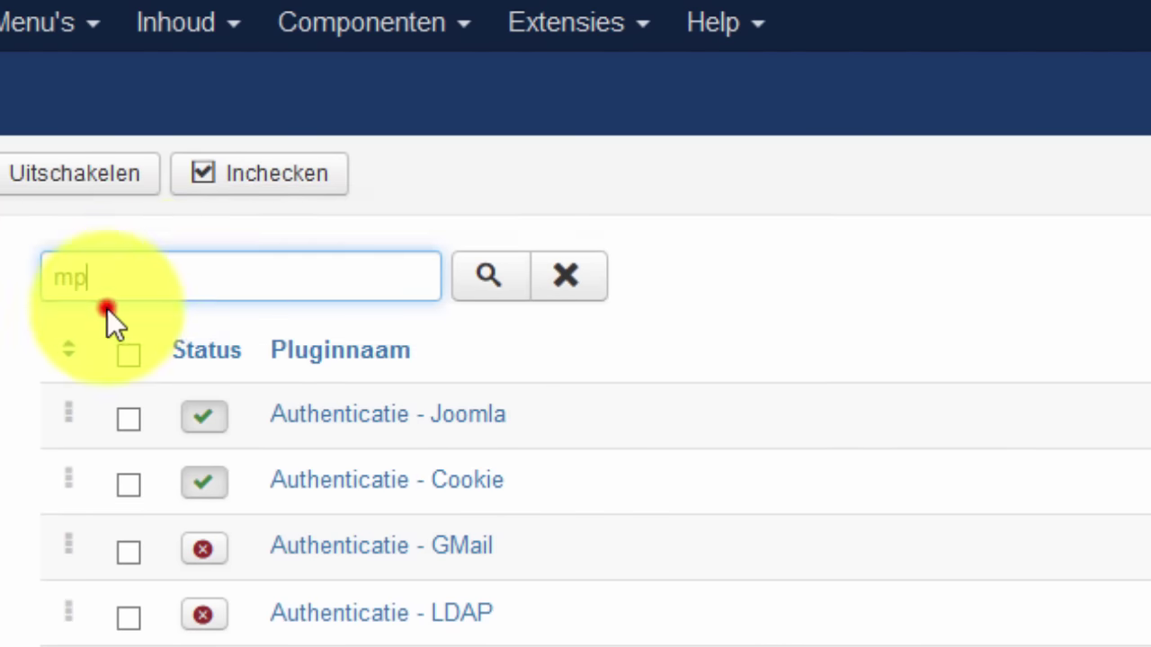
pyautogui.click(486, 278)
pyautogui.click(441, 413)
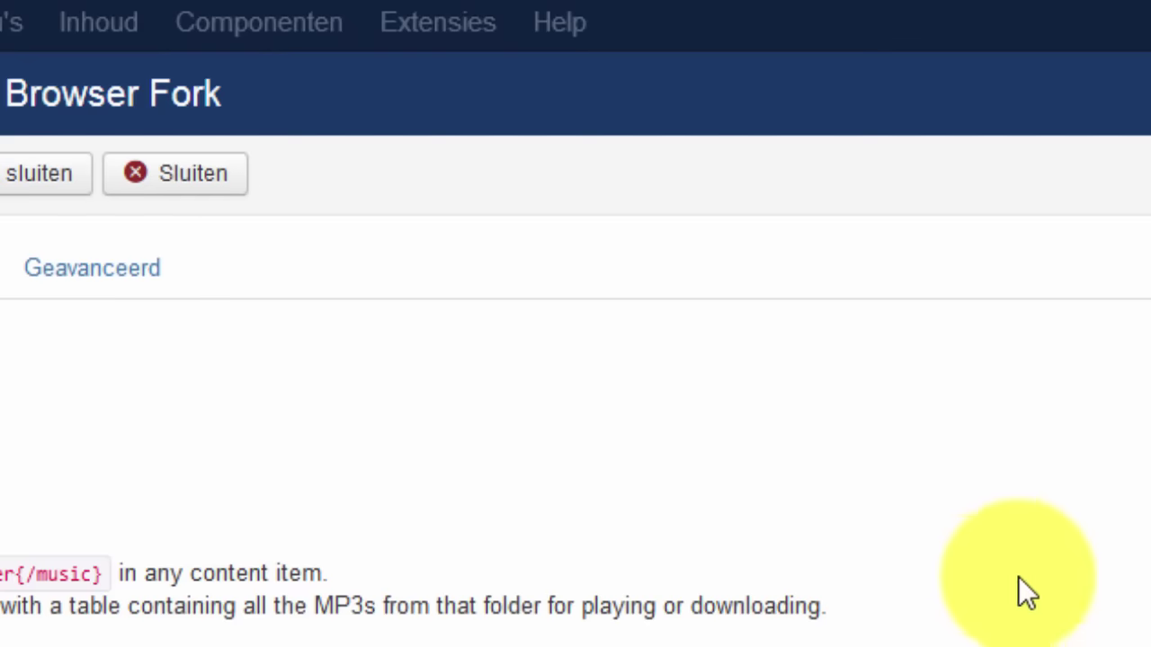
# Step: Set the plugin's Max. rows to 3 and reload the article page to test the limit
pyautogui.scroll(-3, 850, 230)
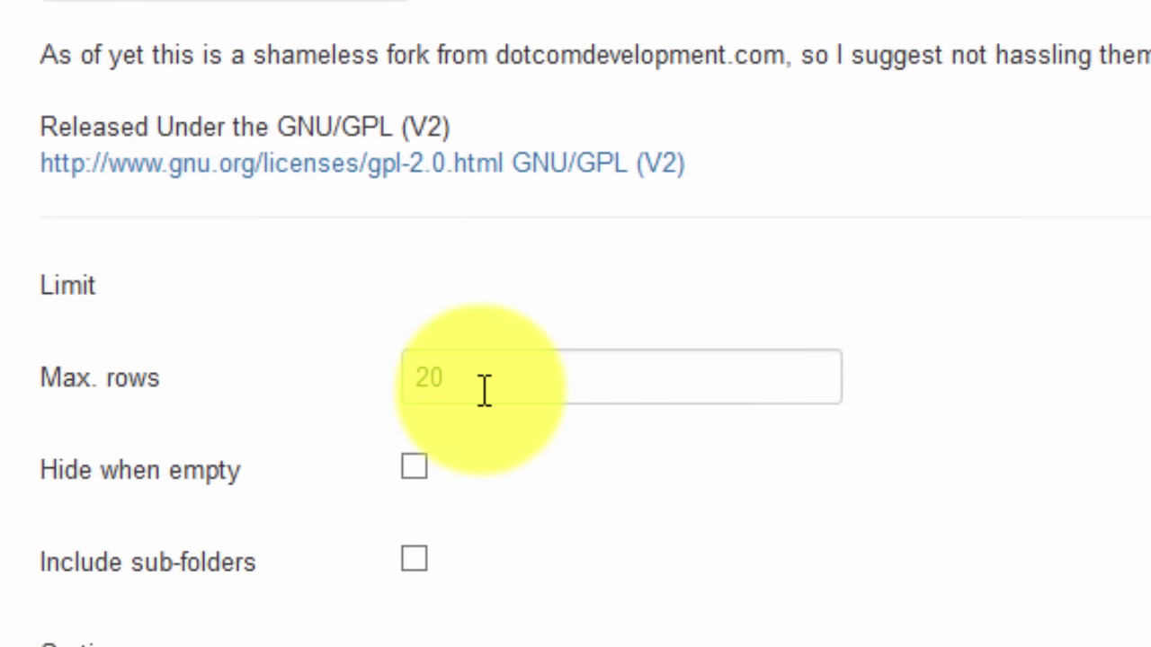
pyautogui.write('20')
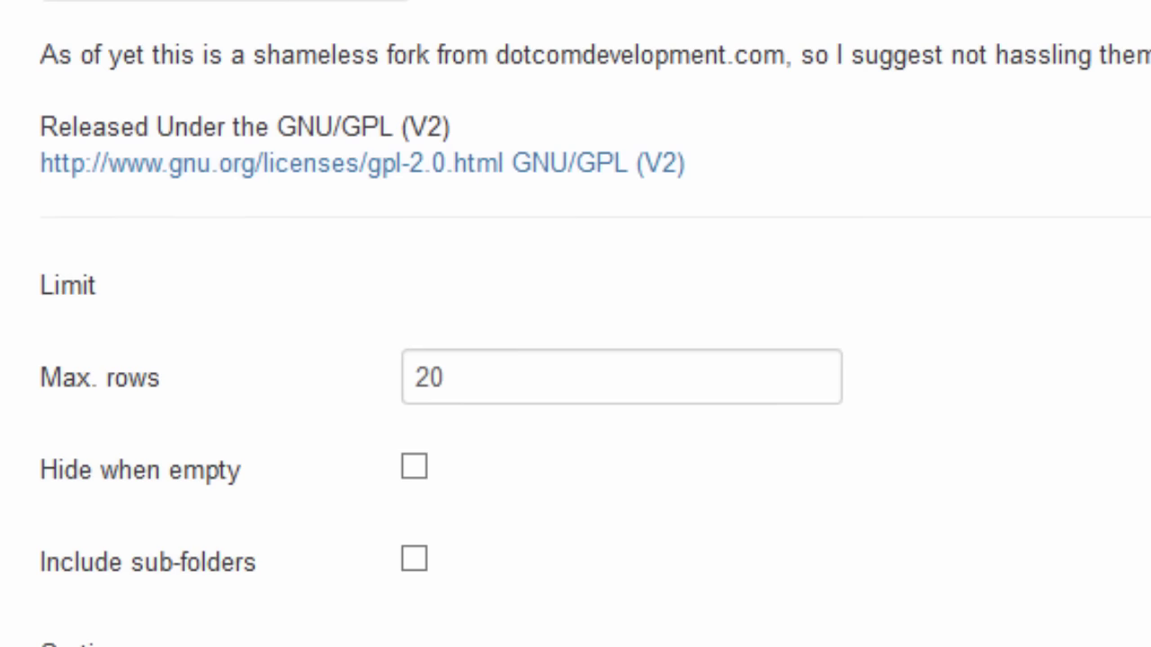
pyautogui.doubleClick(544, 367)
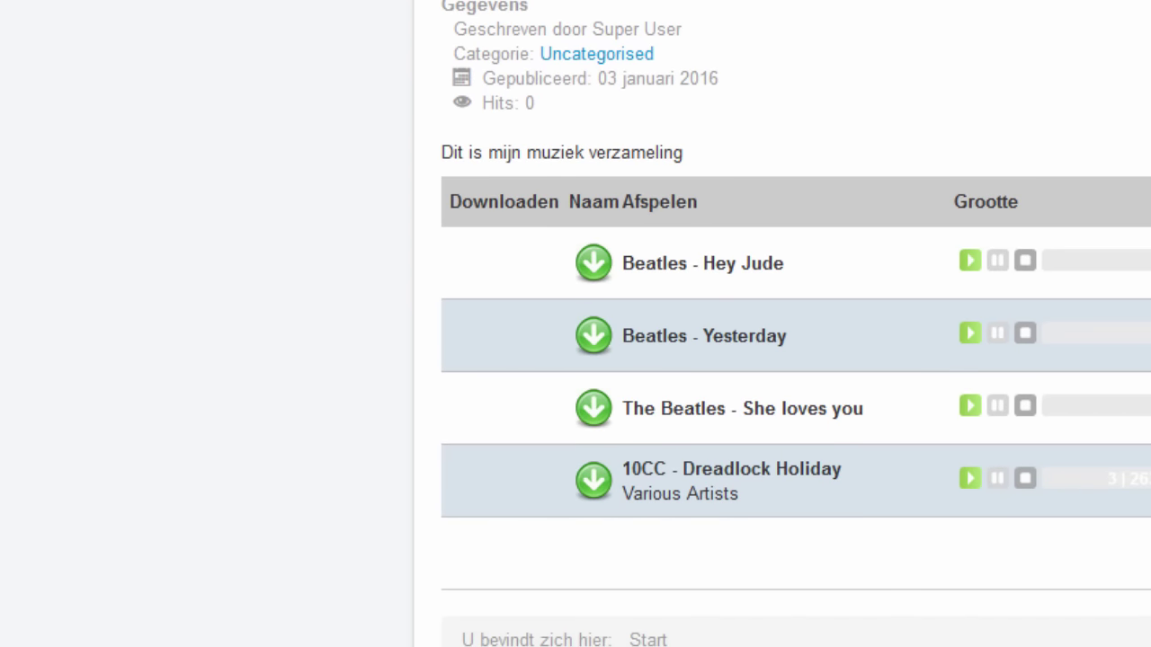
pyautogui.press('F5')
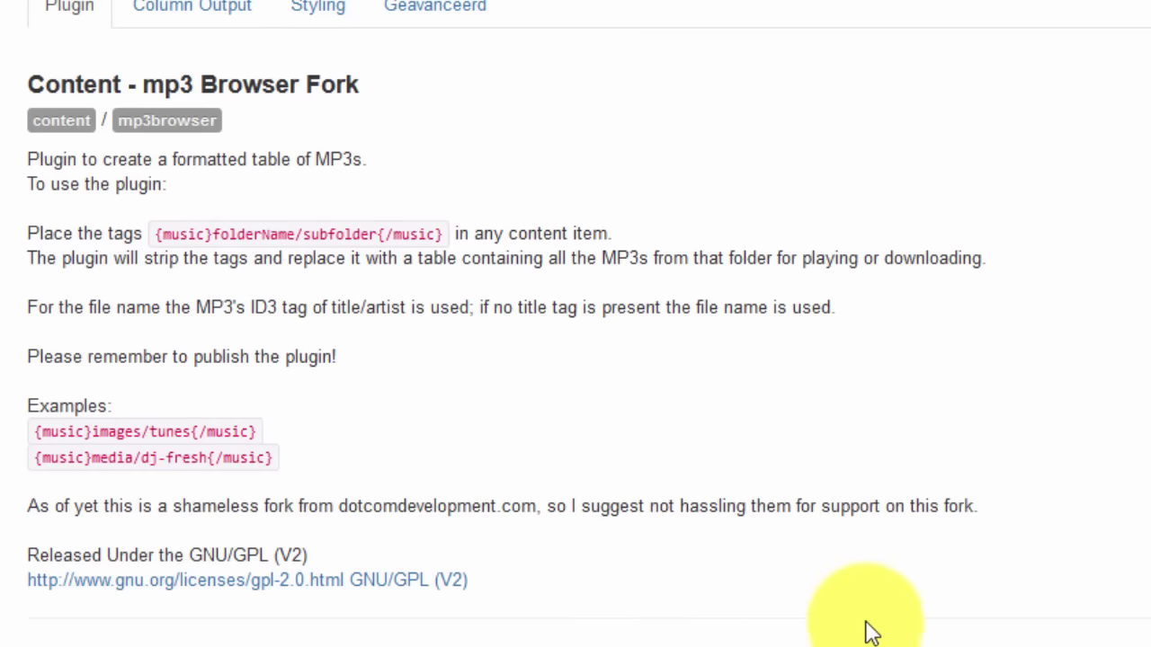
# Step: Set the plugin's Max. rows limit to 20
pyautogui.scroll(-5, 416, 405)
pyautogui.doubleClick(322, 262)
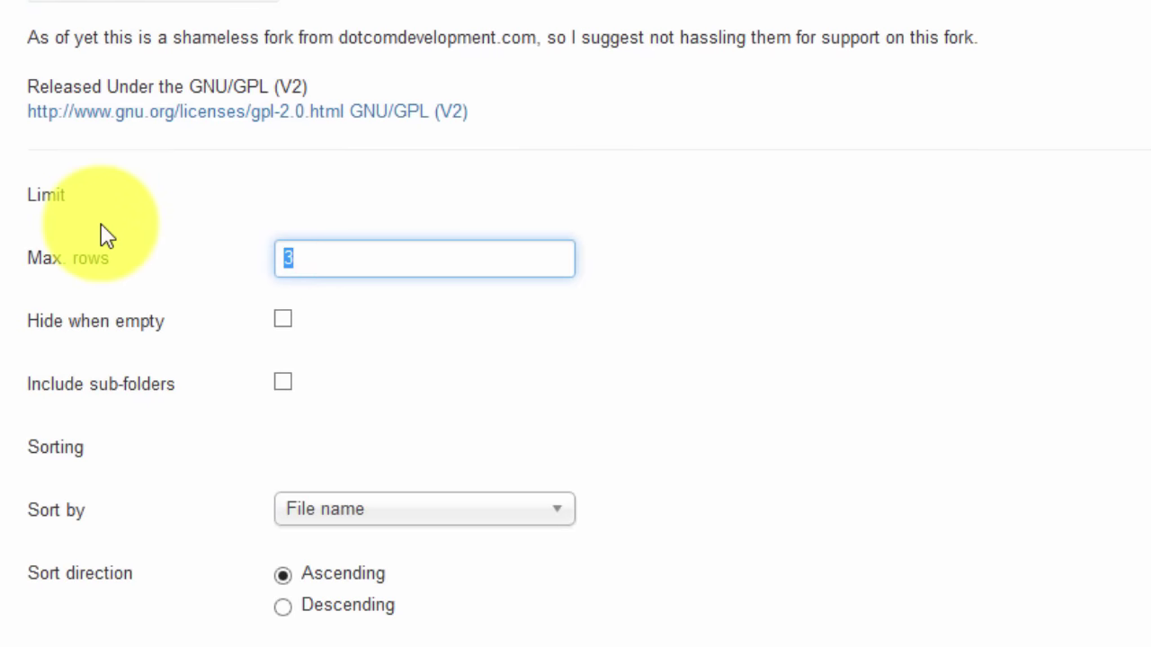
pyautogui.write('20')
pyautogui.moveTo(108, 342)
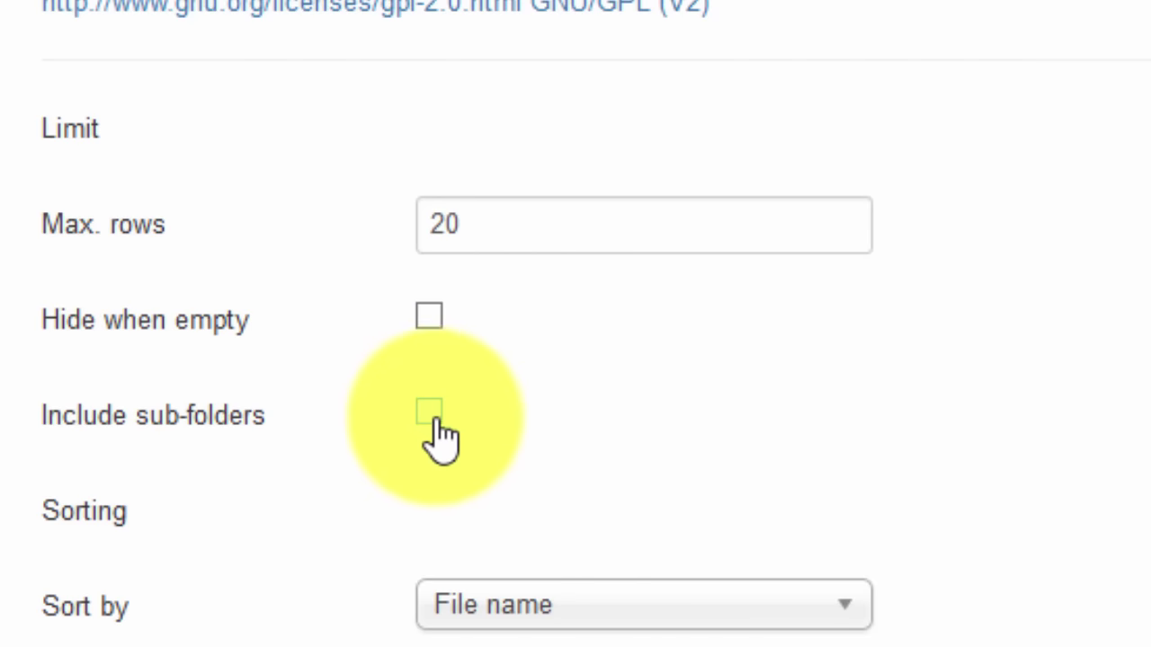
# Step: Set the plugin's sorting to File name with the Ascending sort direction
pyautogui.moveTo(151, 445)
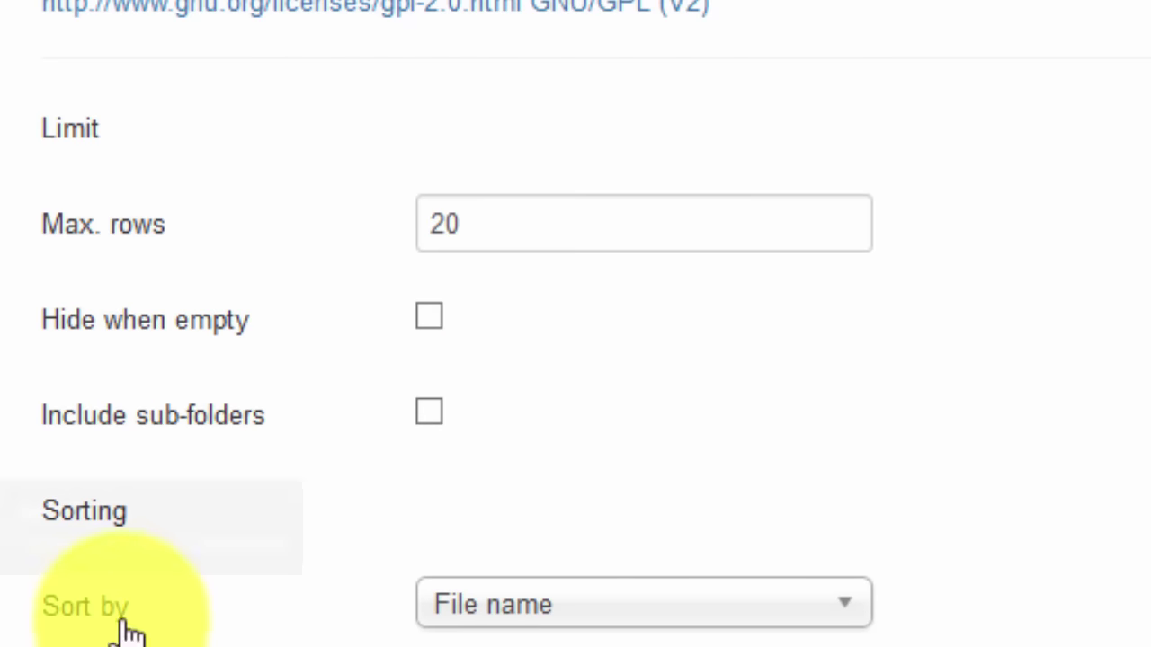
pyautogui.scroll(-3, 269, 593)
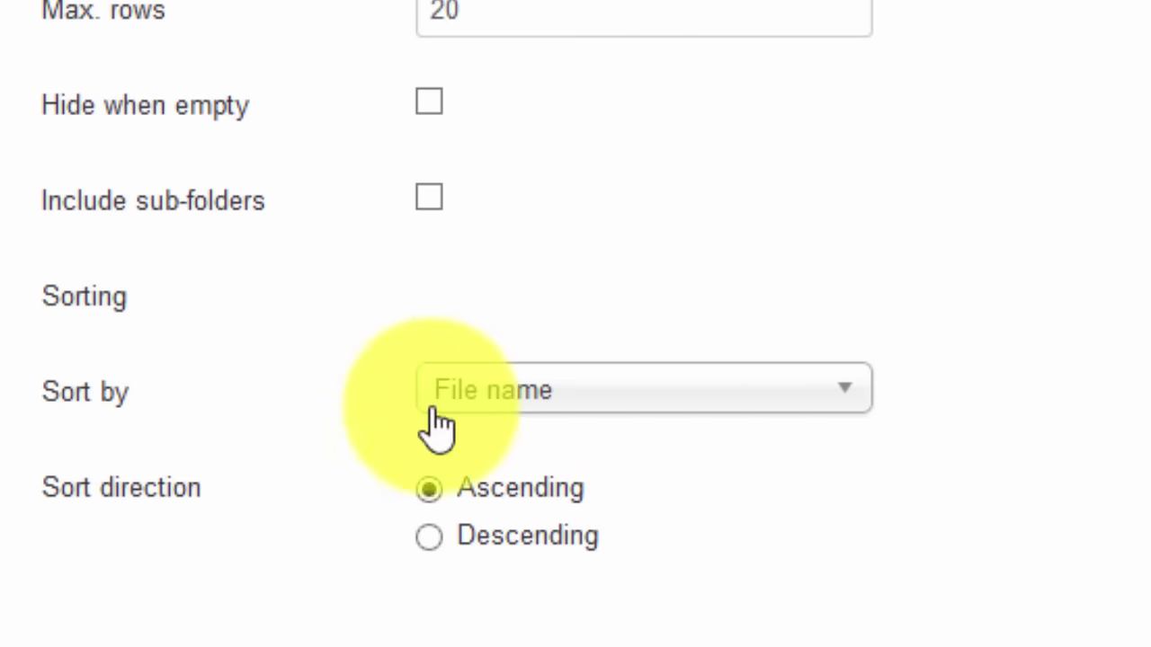
pyautogui.click(552, 396)
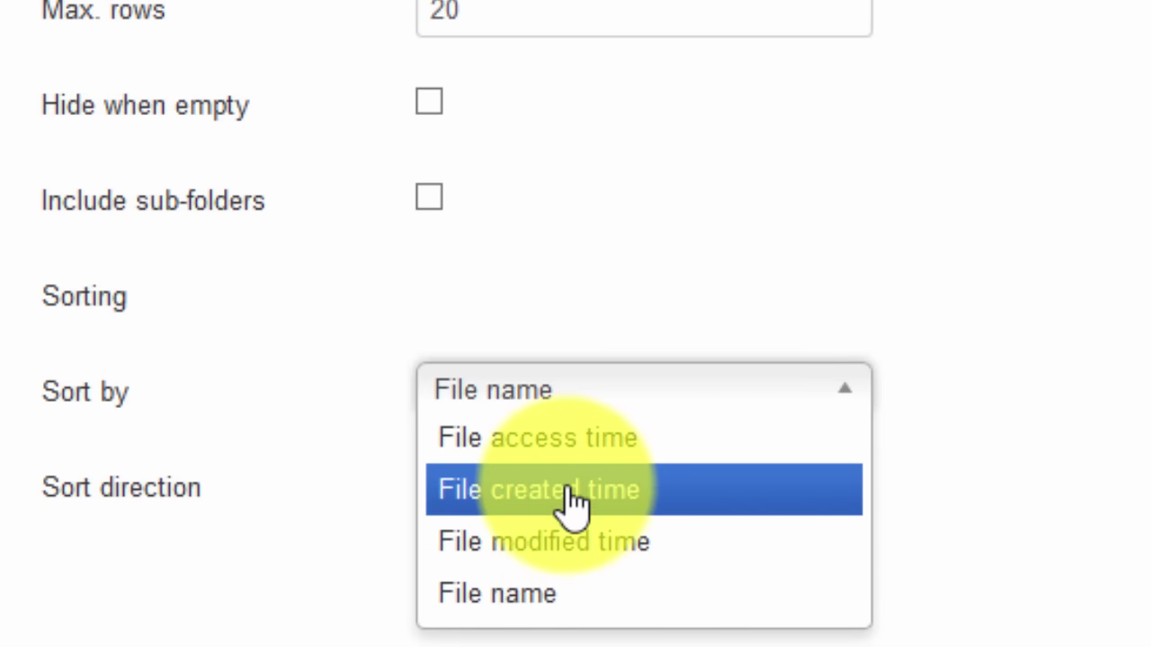
pyautogui.click(582, 592)
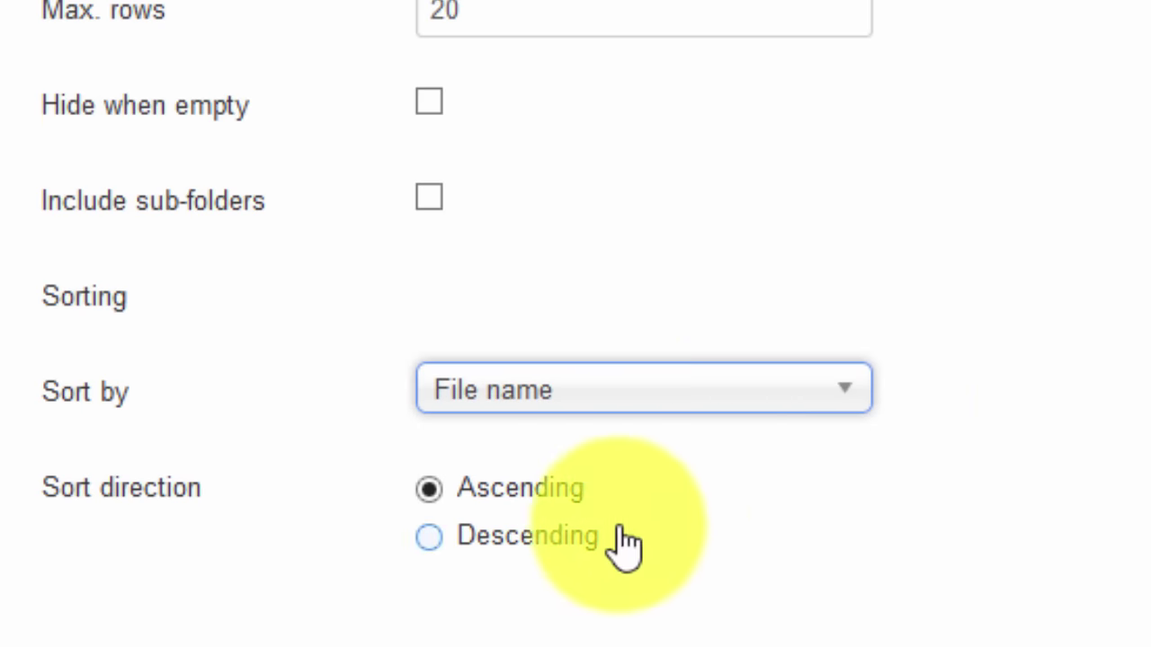
pyautogui.click(509, 493)
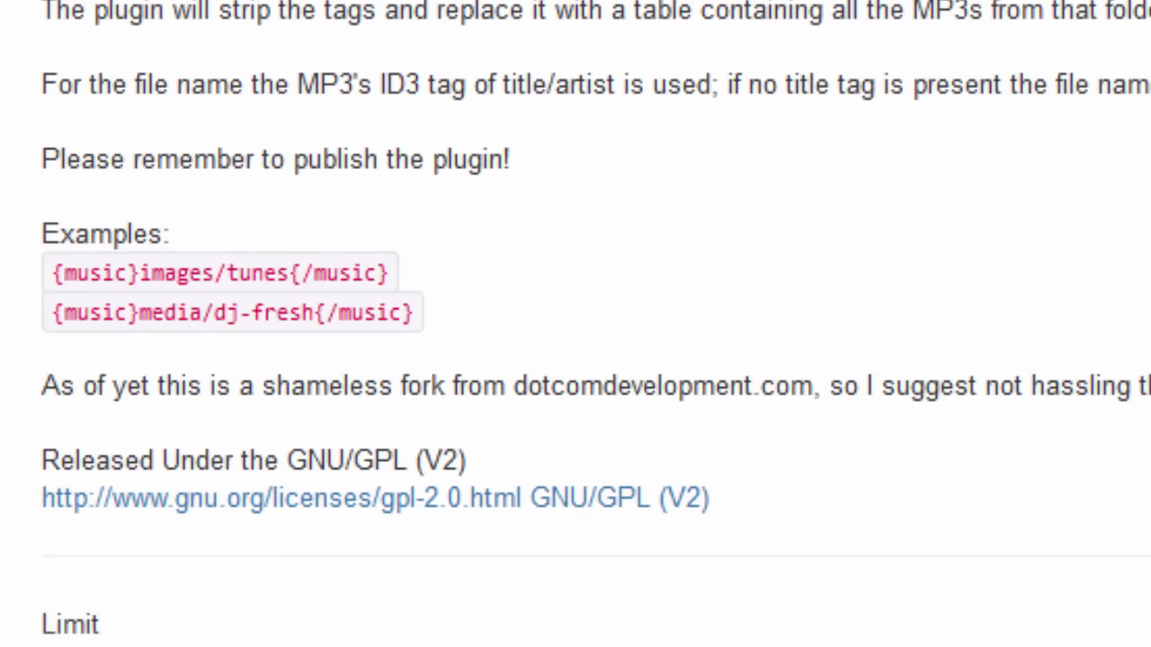
# Step: Hide the Size column in the plugin's column output and reload the article page to check the table
pyautogui.scroll(5, 256, 27)
pyautogui.click(232, 207)
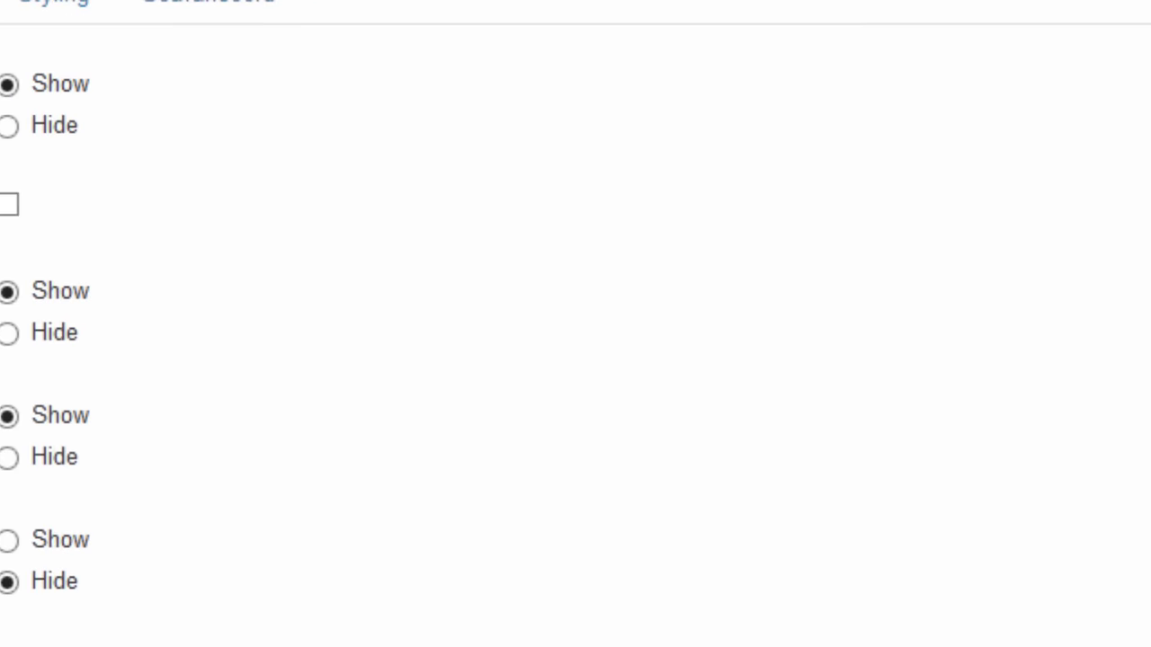
pyautogui.click(372, 336)
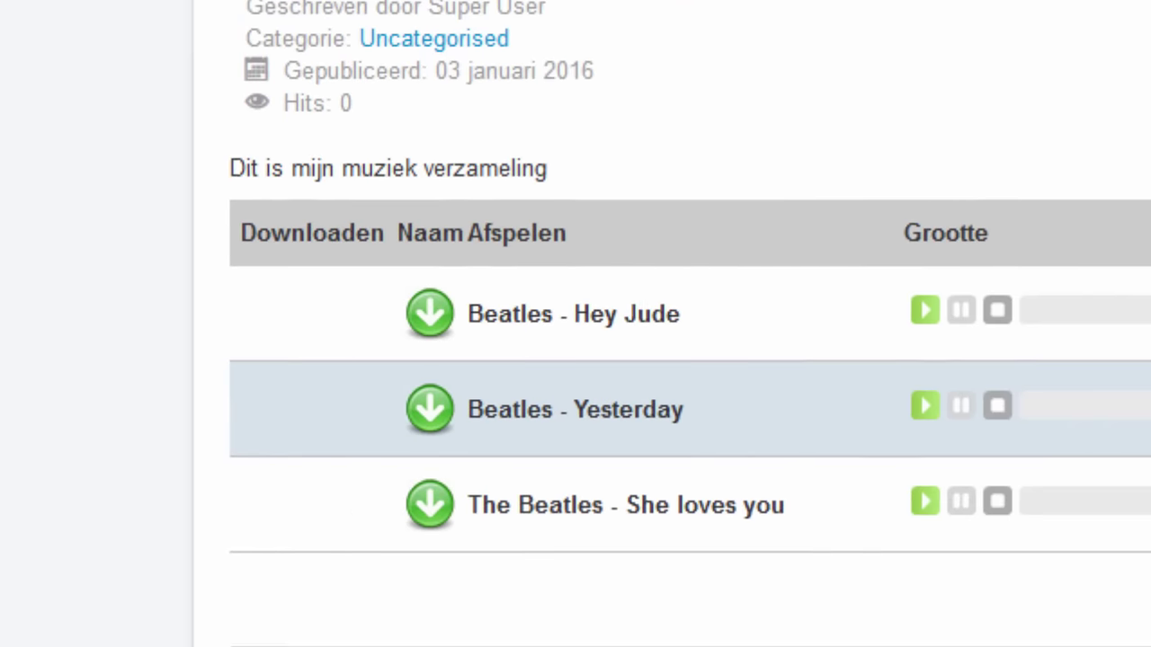
pyautogui.press('F5')
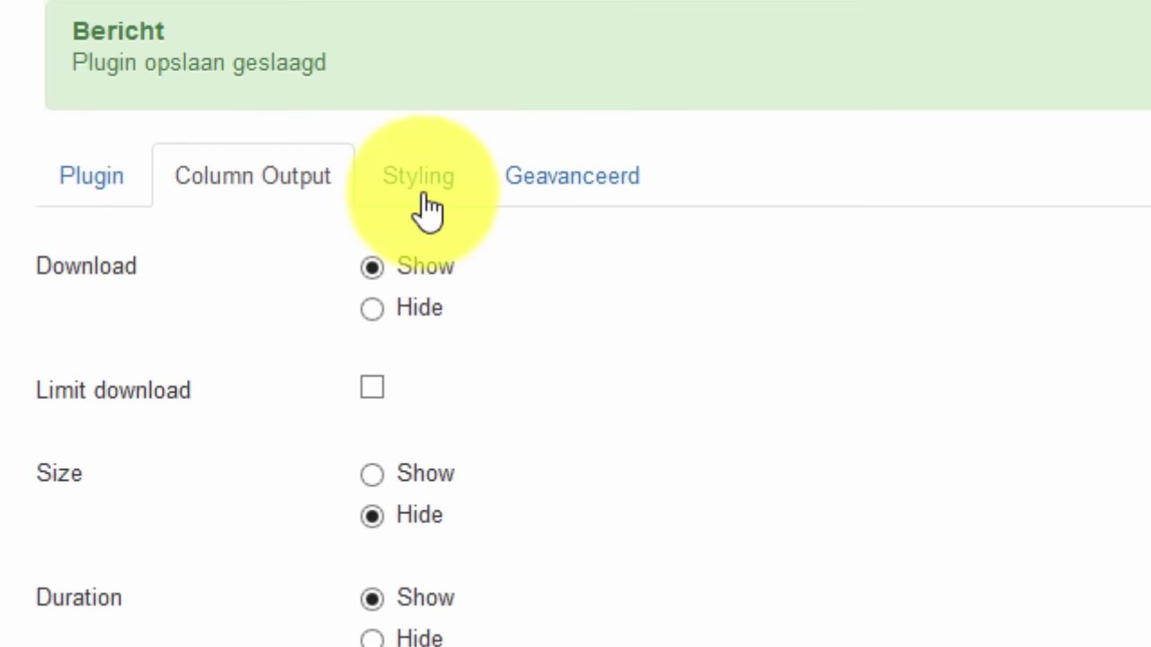
# Step: Try a table width of 200 in the plugin's styling settings
pyautogui.click(418, 180)
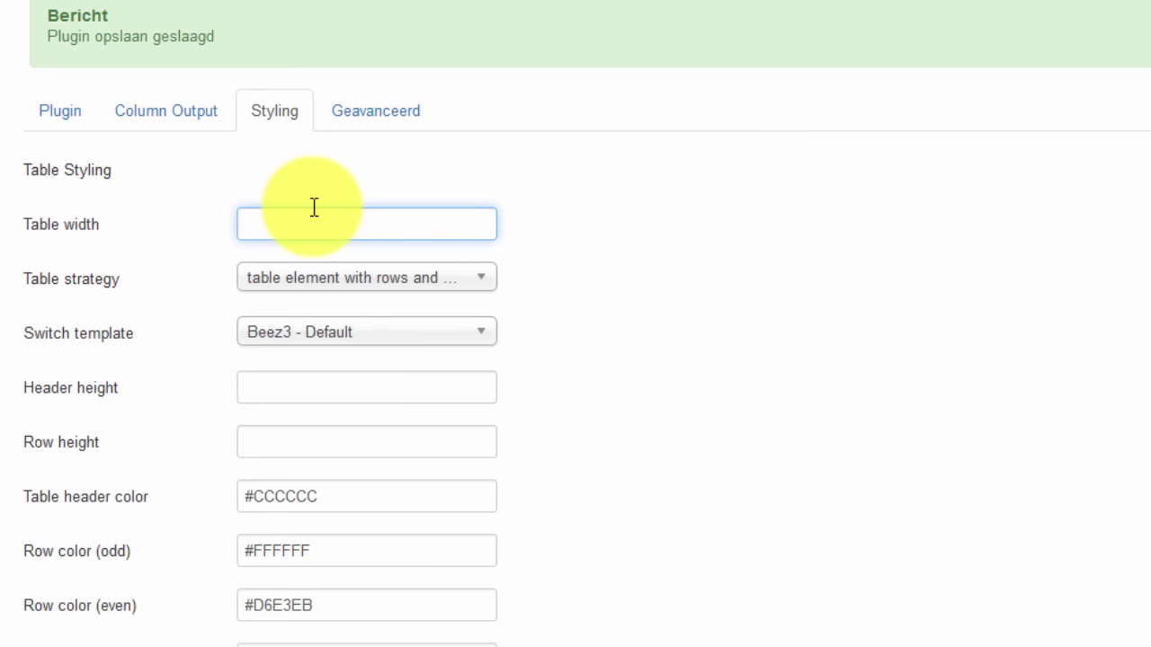
pyautogui.write('00')
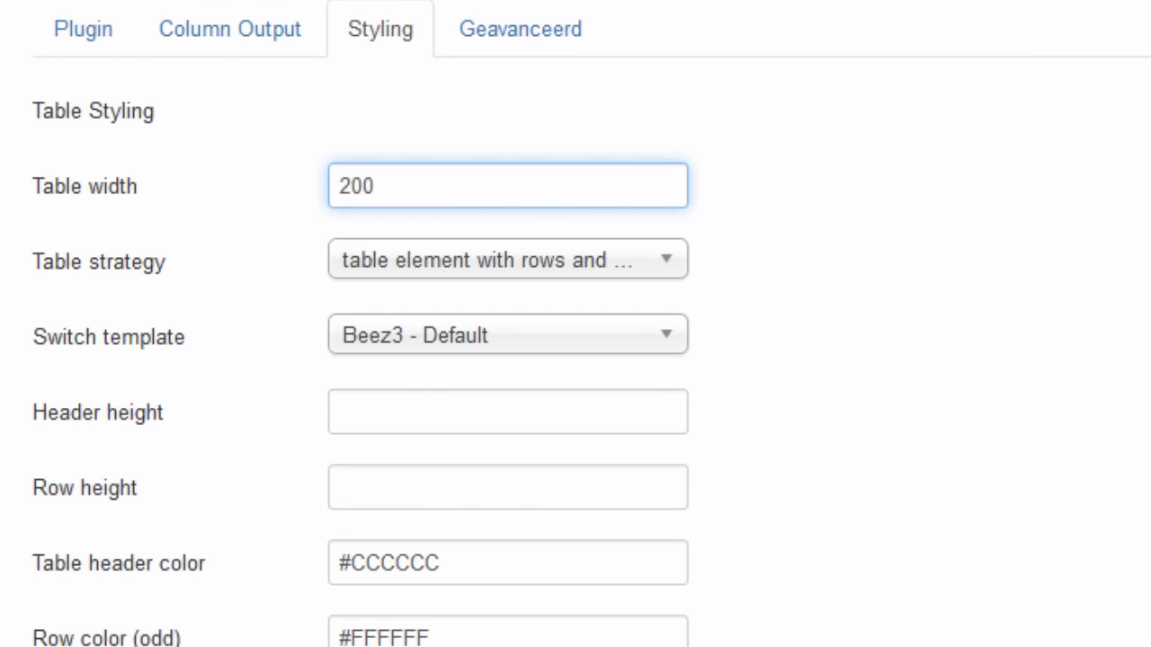
pyautogui.press('Tab')
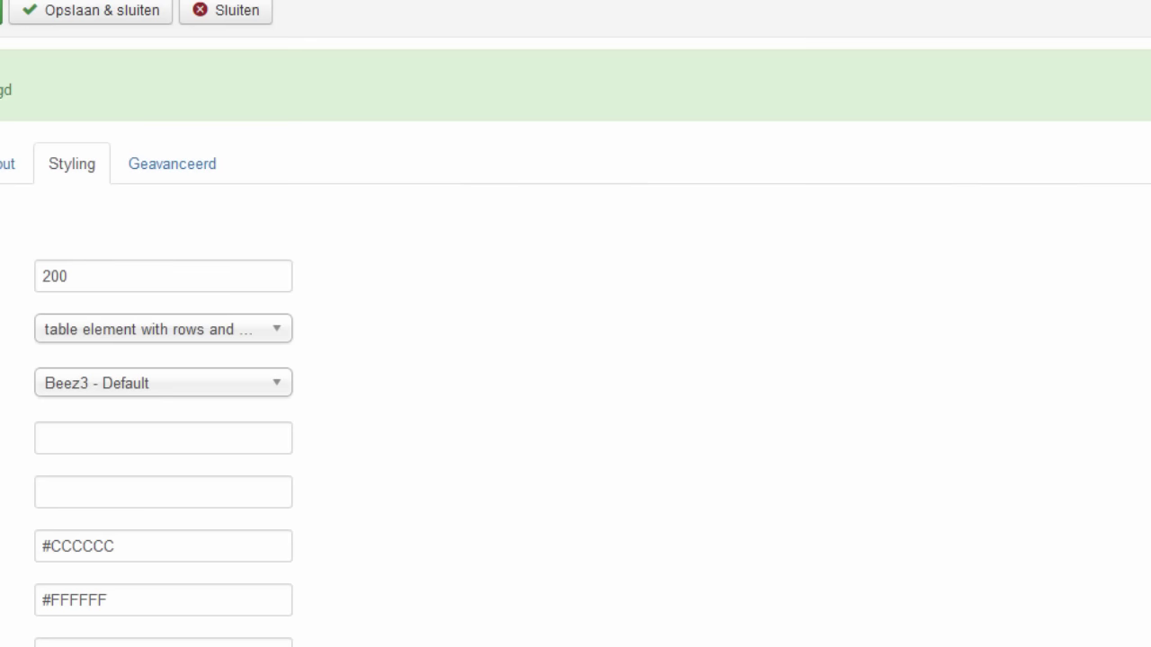
# Step: Set the table width to 90% and reload the article page to check the table layout
pyautogui.doubleClick(102, 271)
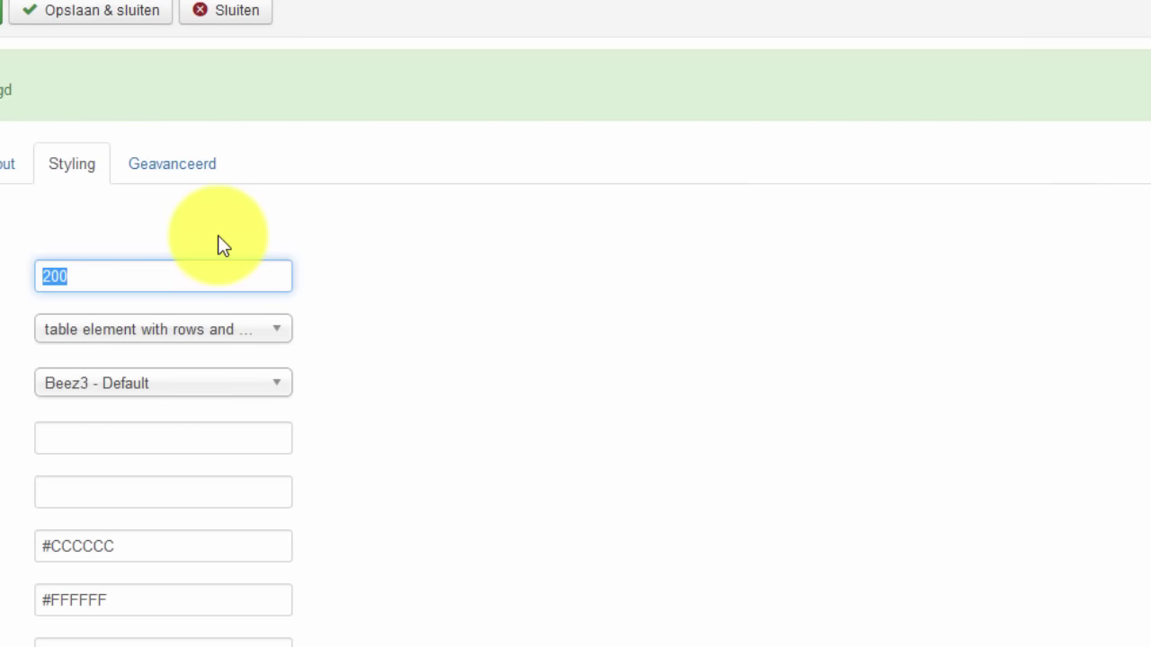
pyautogui.write('90')
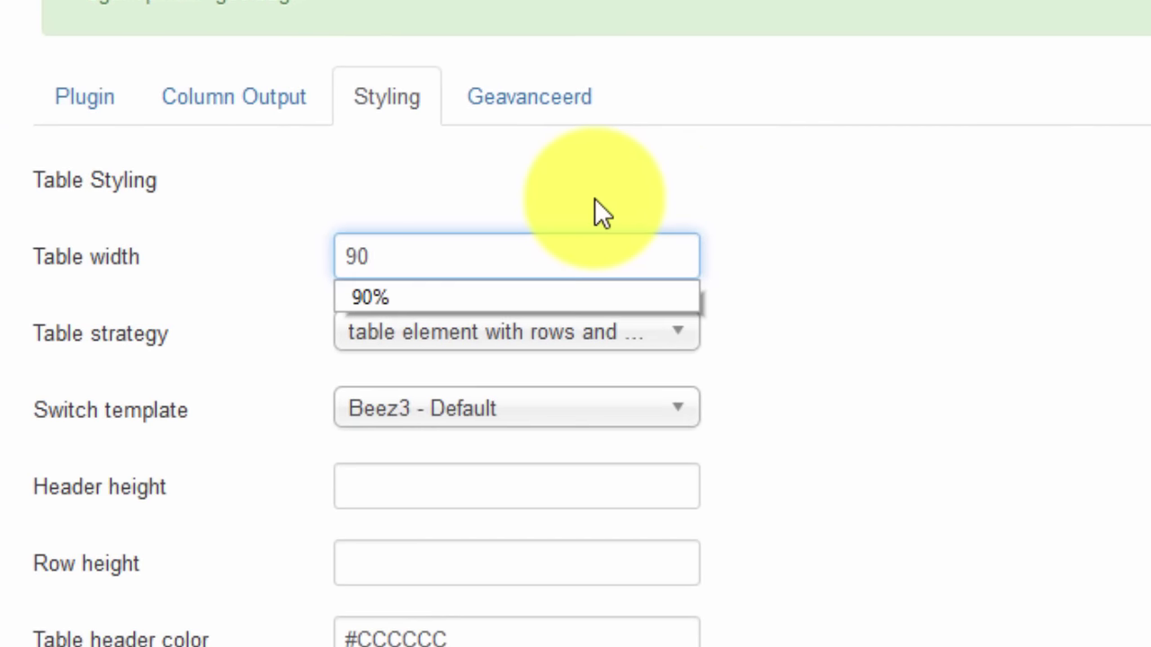
pyautogui.click(402, 295)
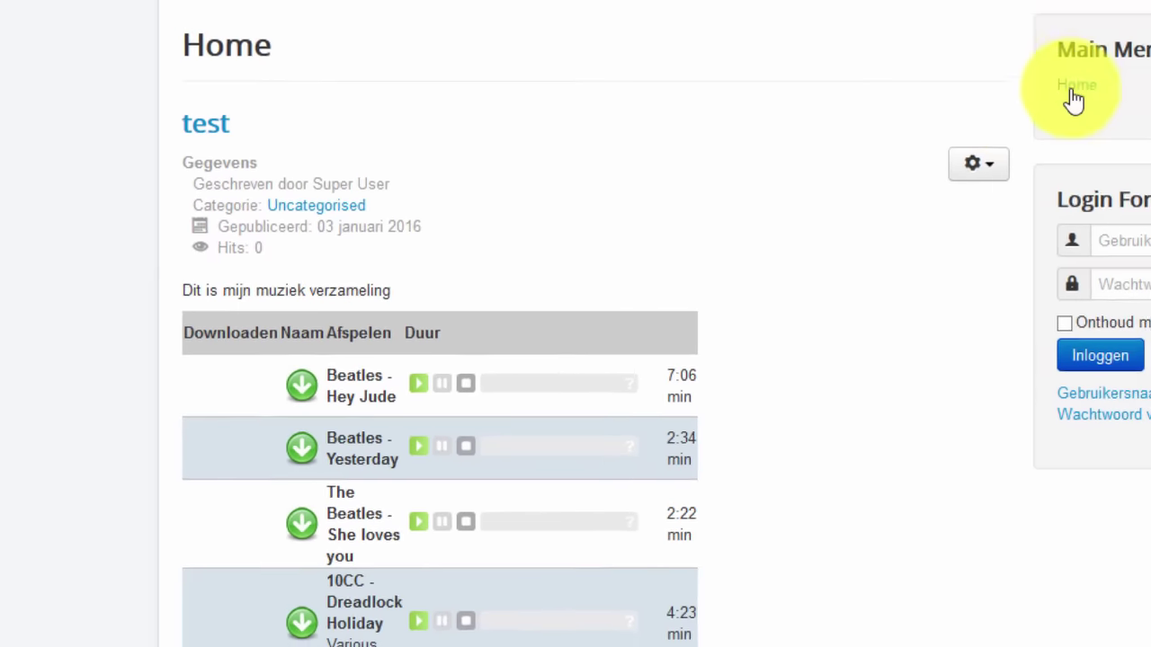
pyautogui.click(1063, 87)
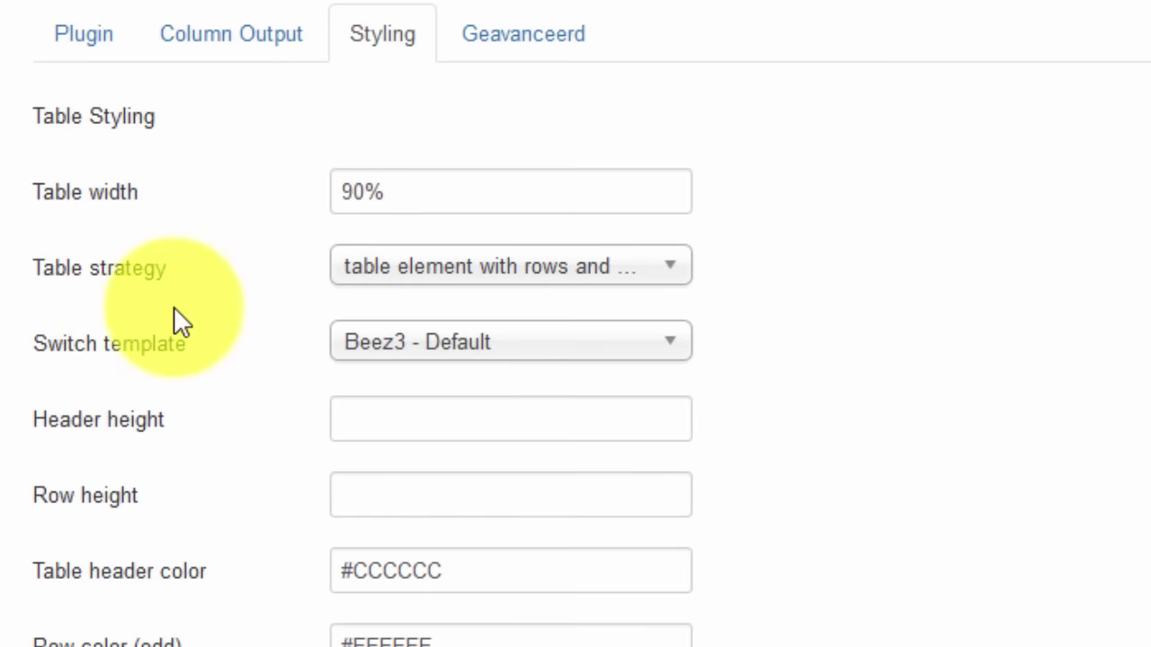
# Step: Try the "using div elements" table strategy and reload the article page to check the table
pyautogui.moveTo(123, 293)
pyautogui.click(389, 270)
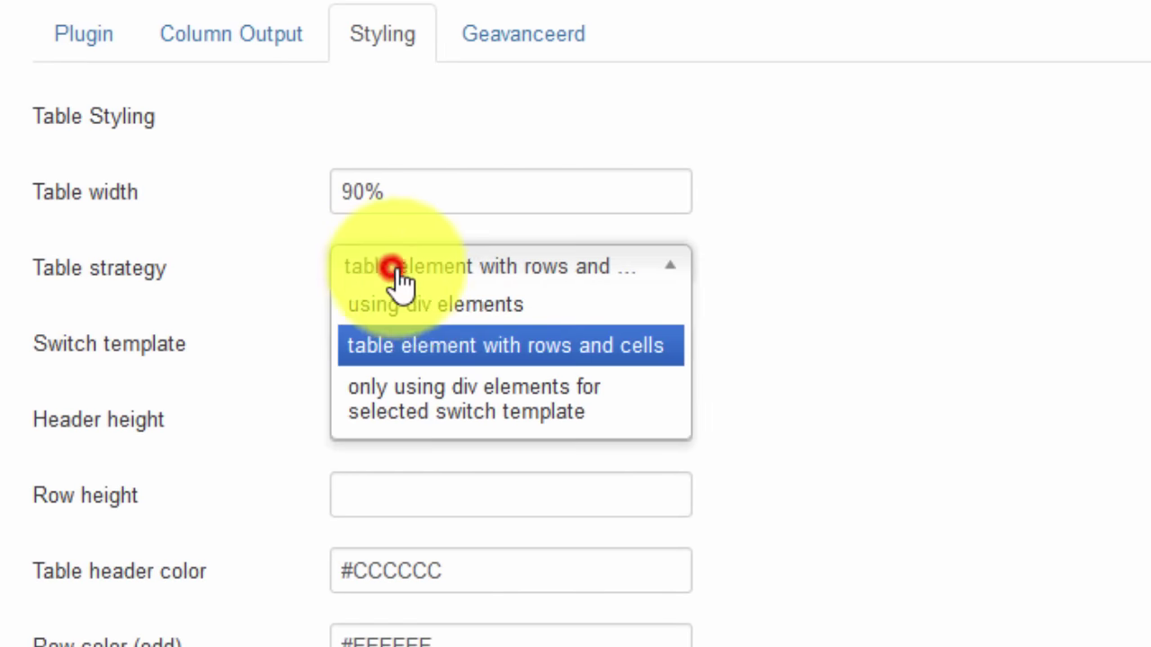
pyautogui.click(449, 307)
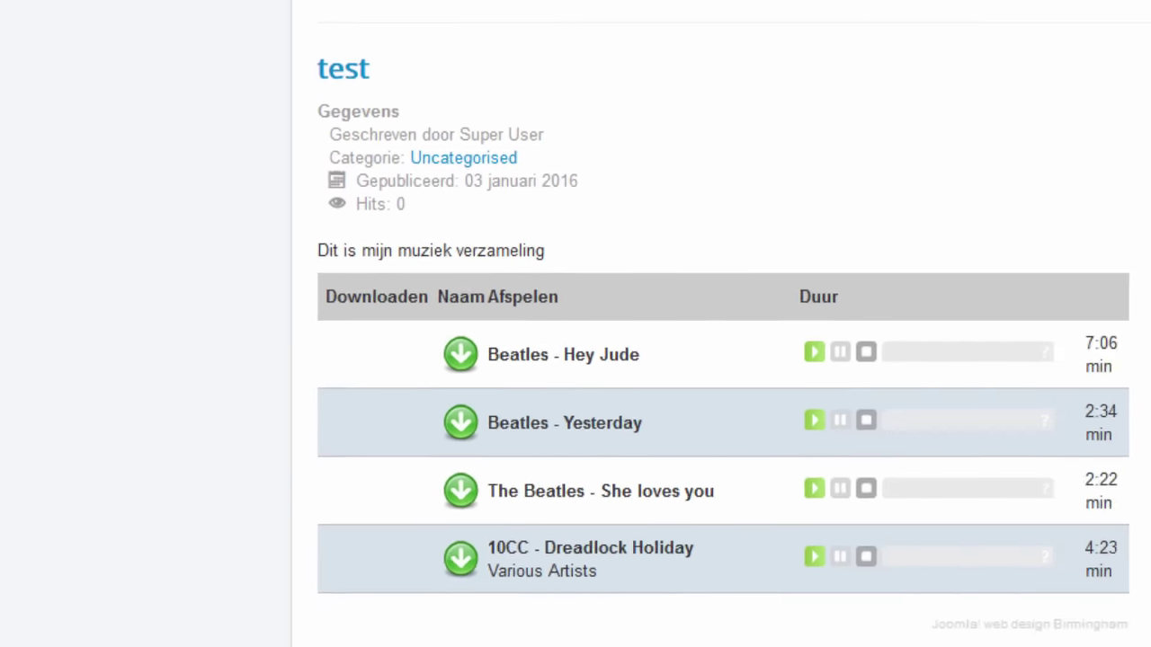
pyautogui.click(1092, 68)
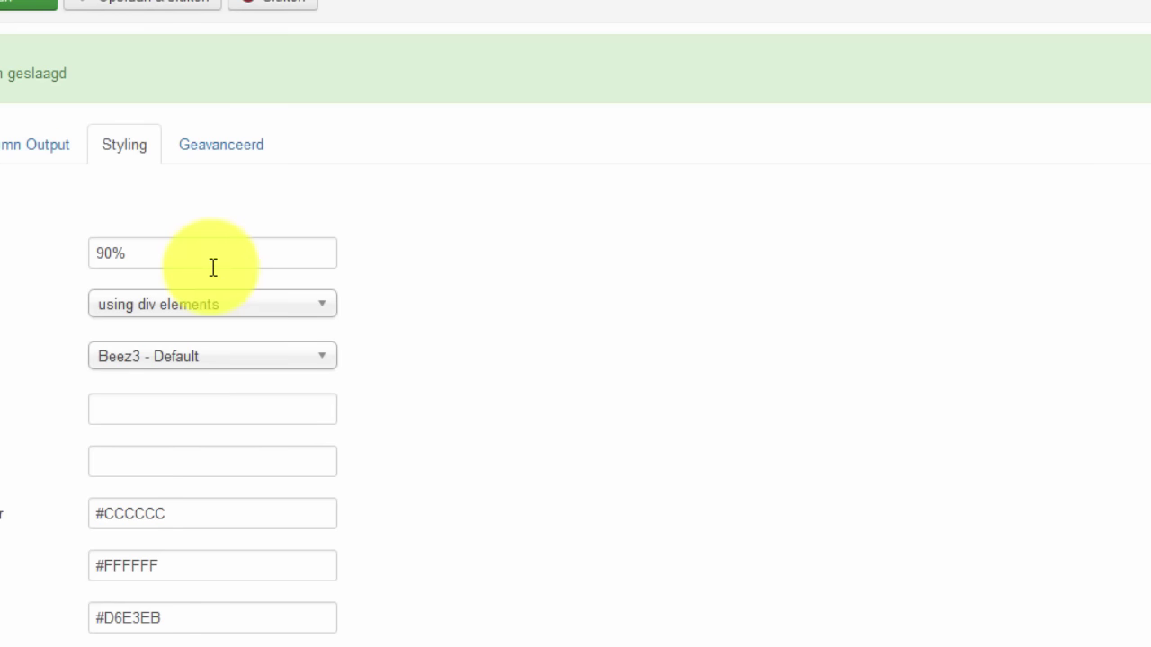
# Step: Set the table strategy to "only using div elements for selected switch template"
pyautogui.click(213, 294)
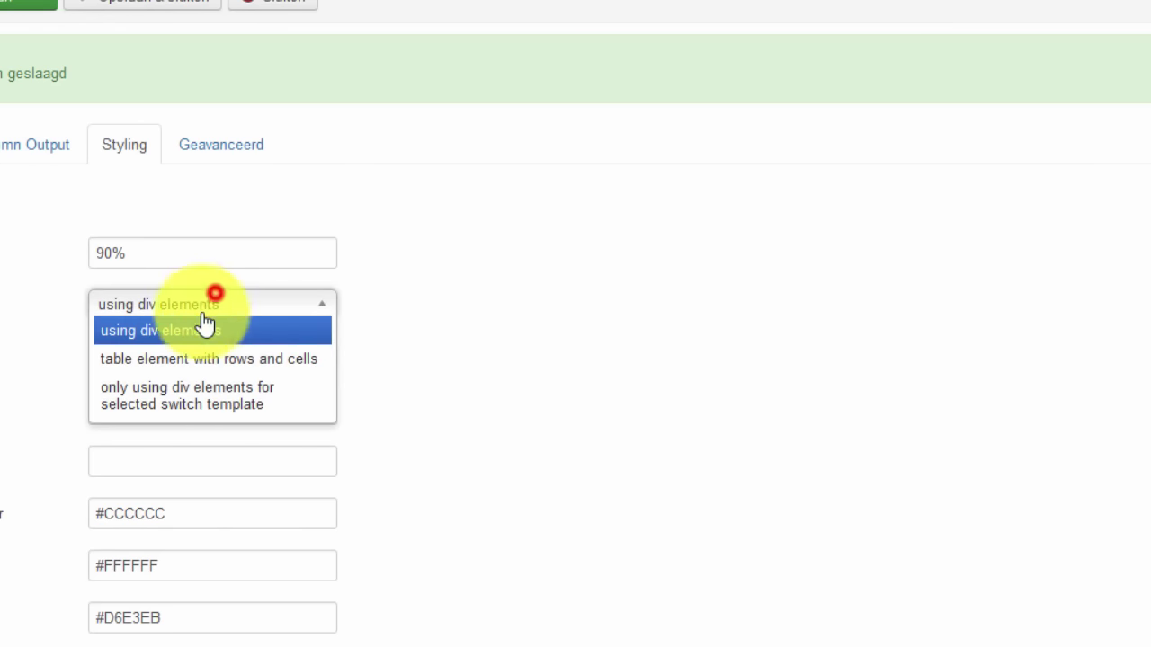
pyautogui.click(183, 387)
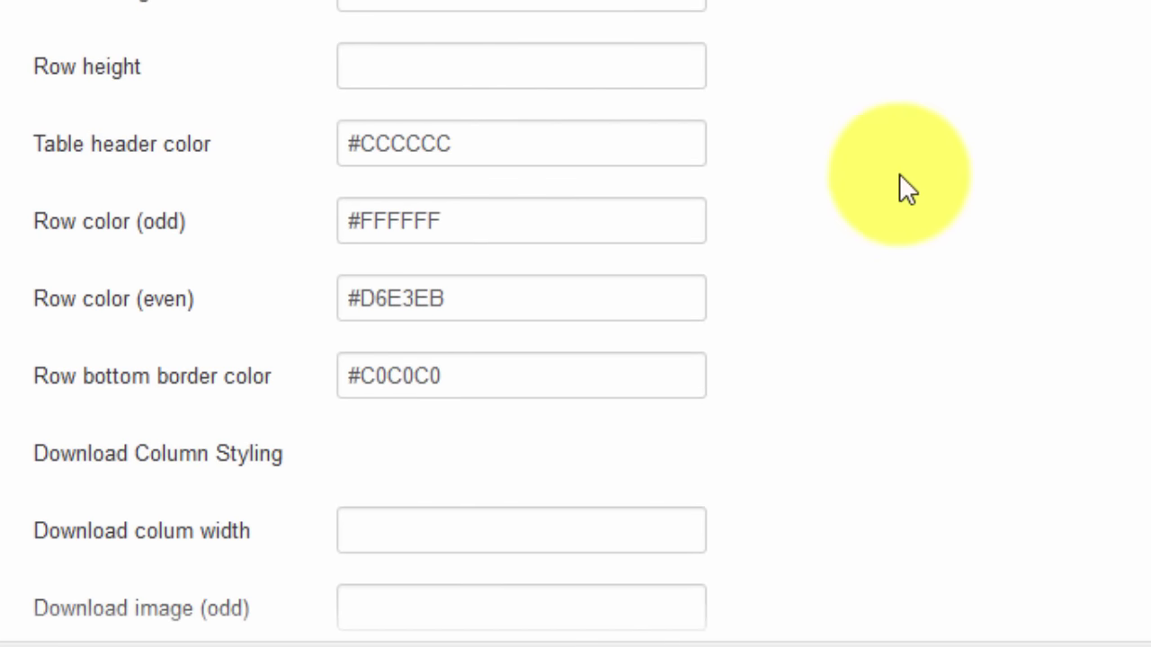
pyautogui.scroll(-6, 854, 291)
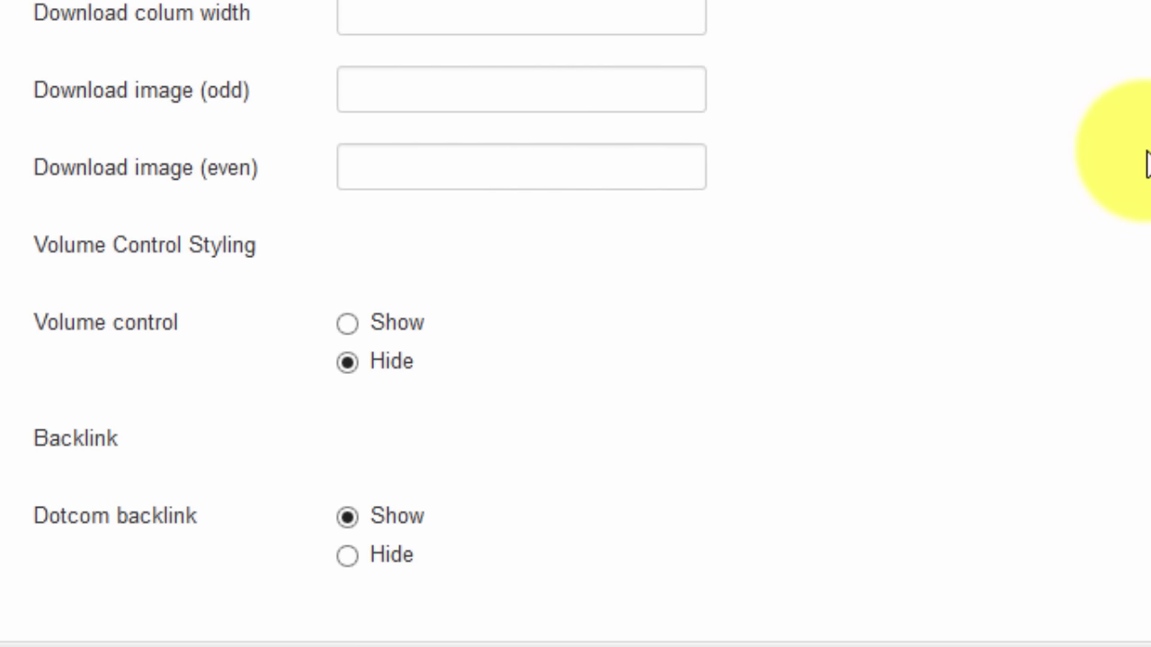
pyautogui.scroll(8, 1141, 158)
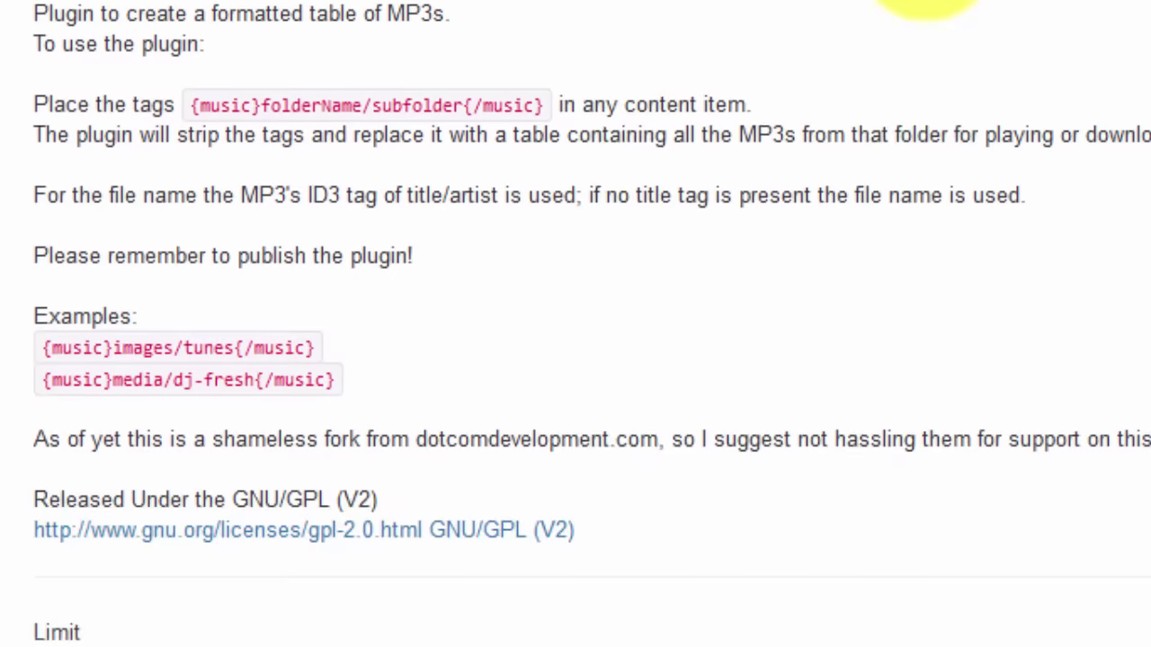
pyautogui.scroll(6, 926, 234)
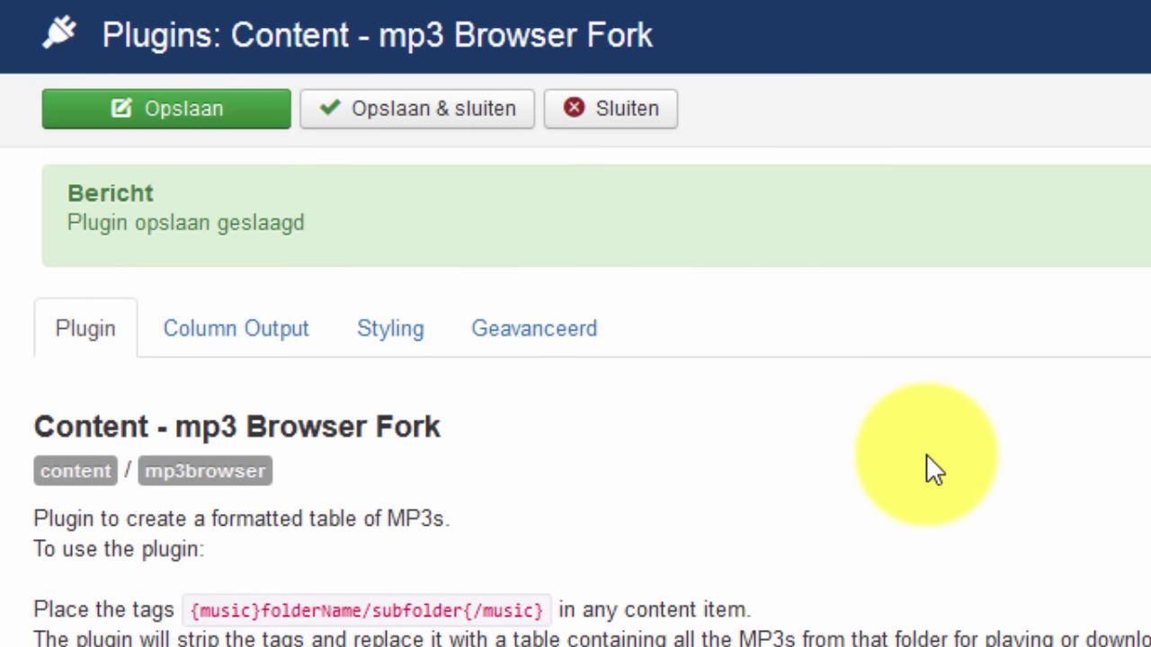